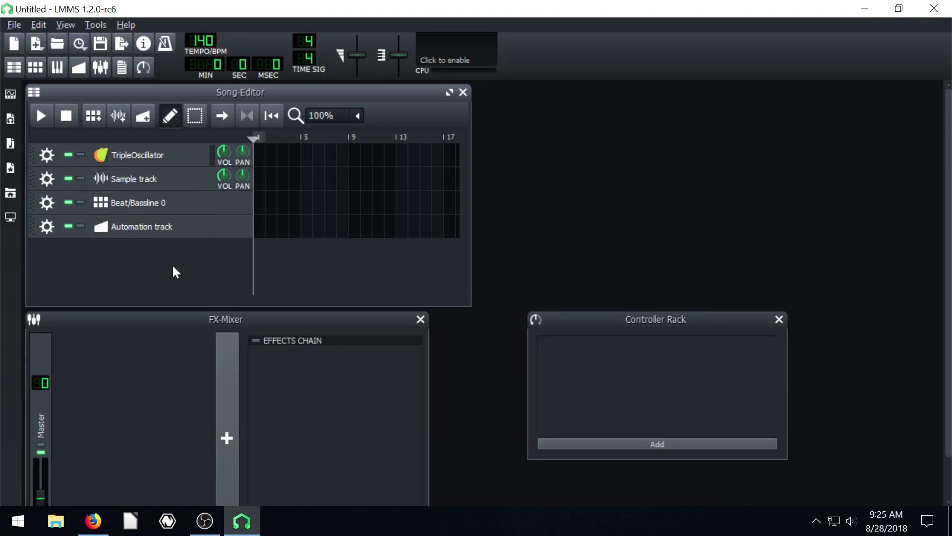
left_click(864, 8)
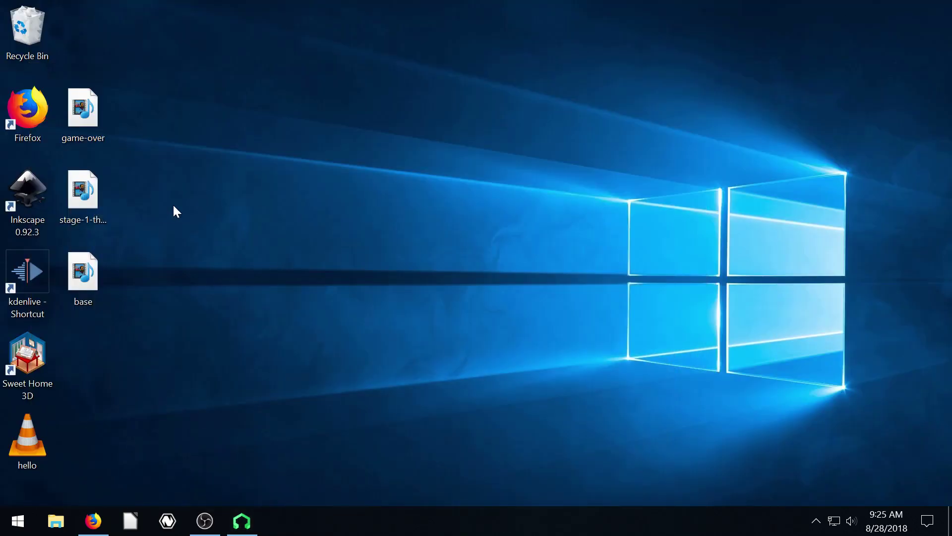
double_click(83, 196)
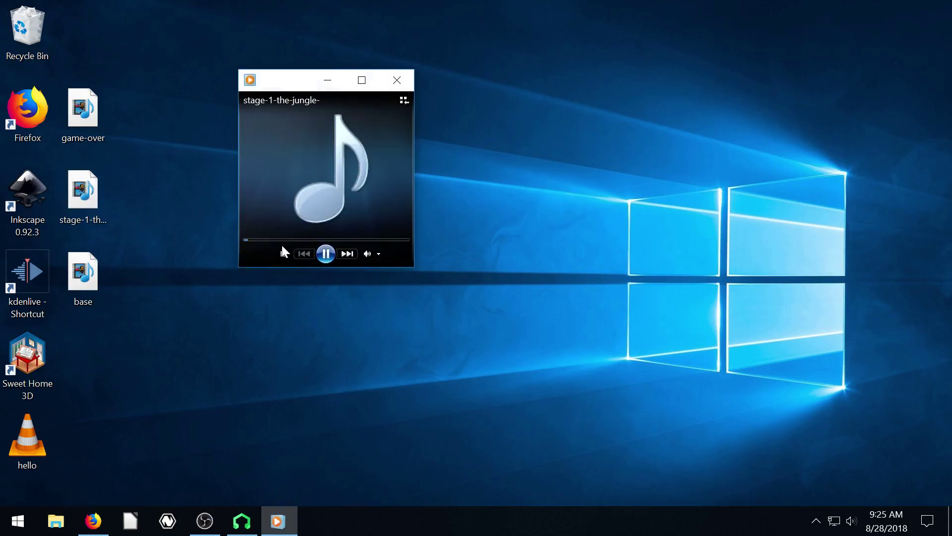
left_click_drag(287, 84, 233, 111)
left_click_drag(83, 109, 274, 173)
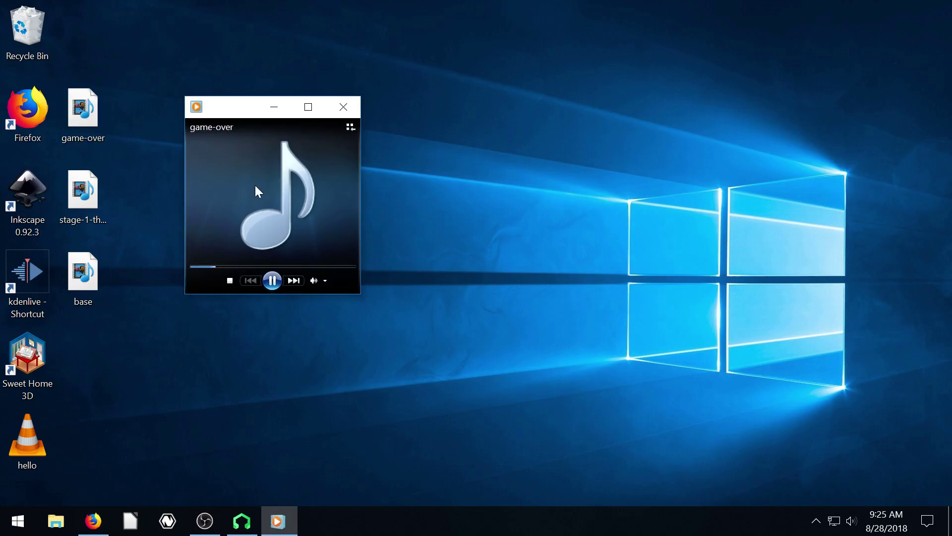
left_click(343, 107)
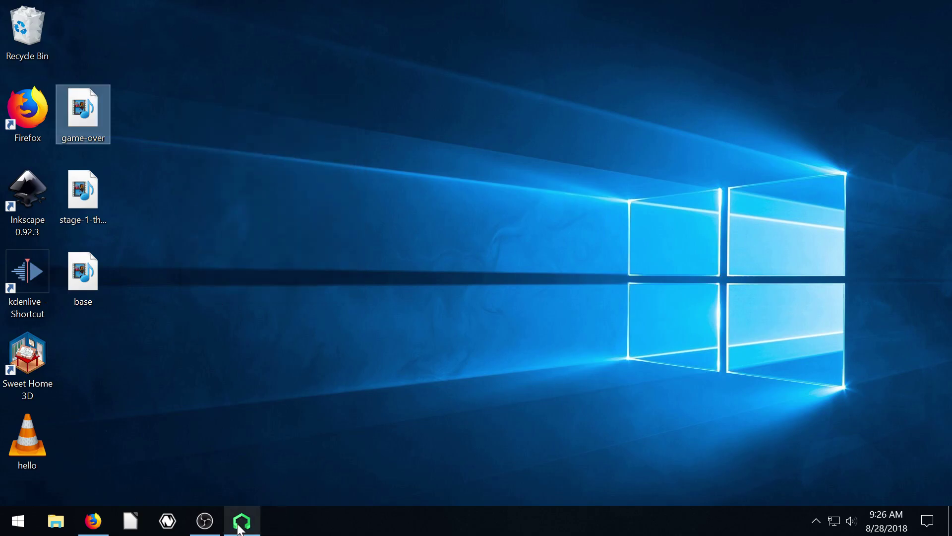
Step: Restore LMMS and try exporting the song, dismissing the empty-project warning
left_click(242, 520)
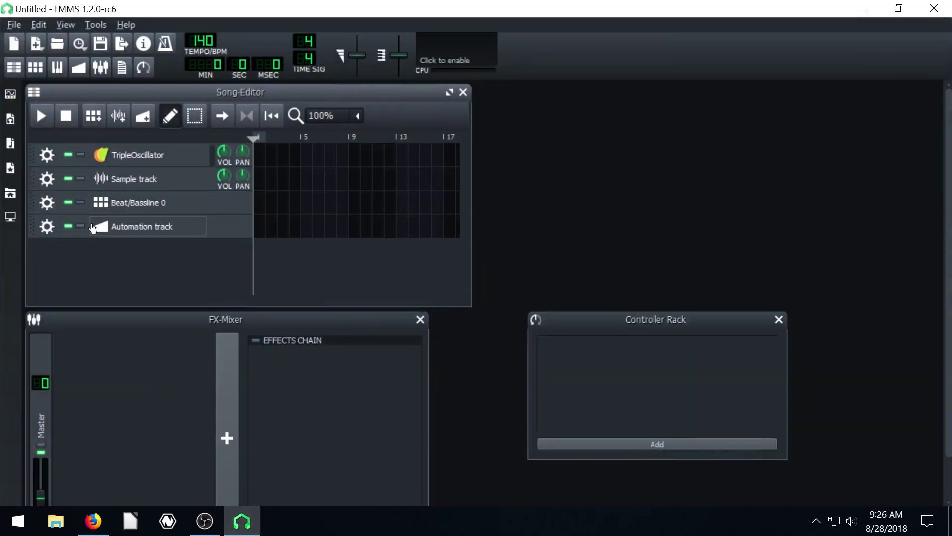
left_click(15, 26)
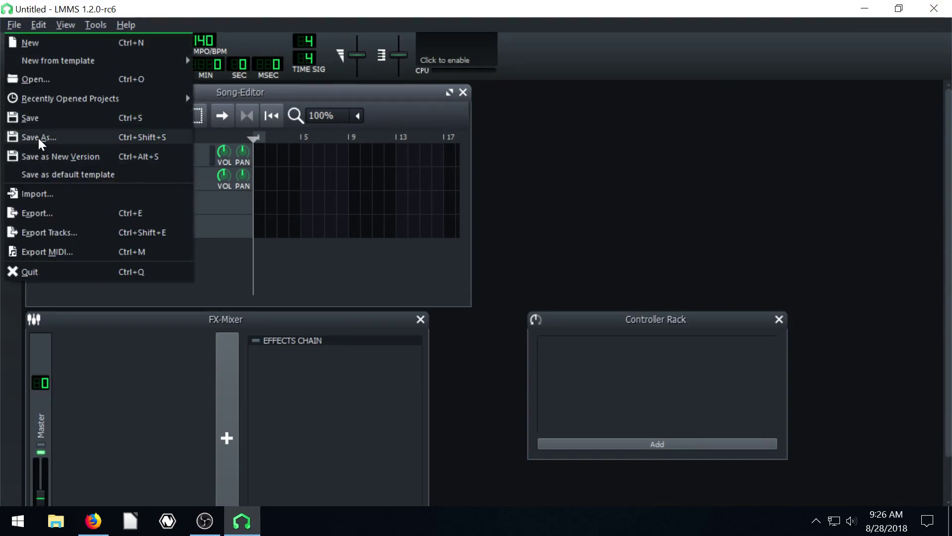
left_click(40, 213)
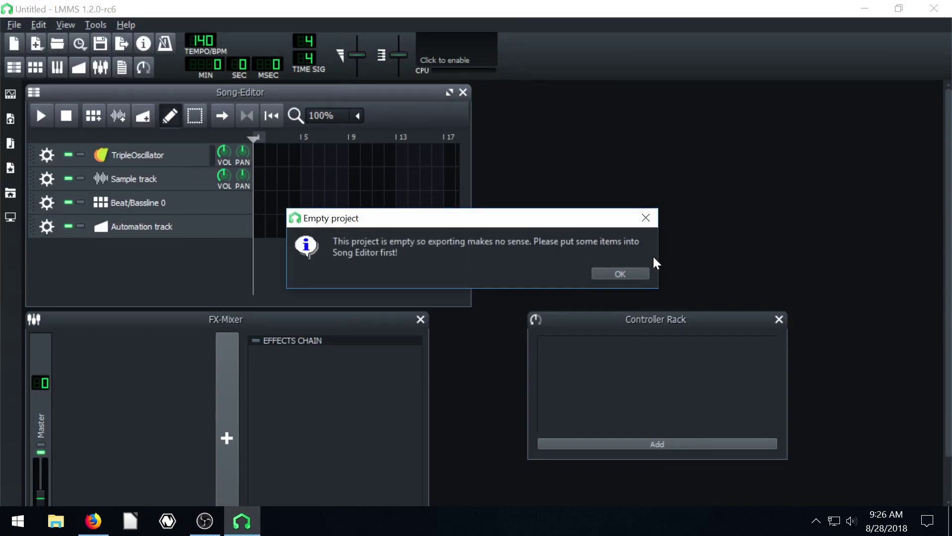
left_click(633, 274)
Step: Import stage-1-the-jungle-.mid from the Desktop and OK the missing-soundfont notice
left_click(5, 24)
left_click(38, 191)
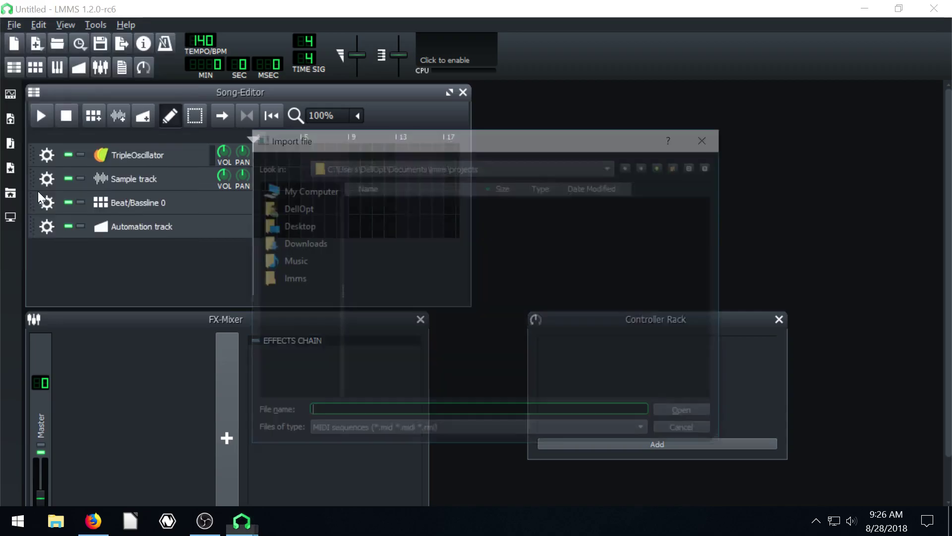
left_click(294, 229)
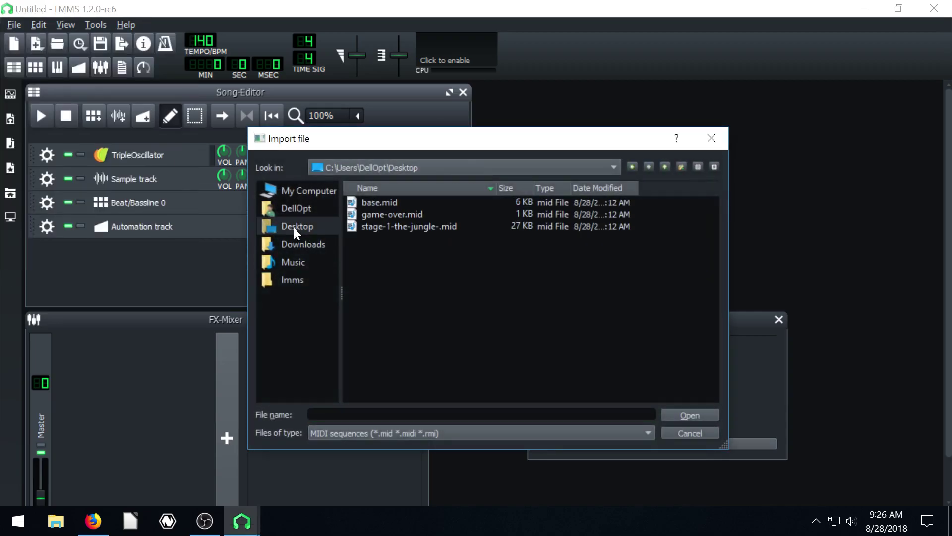
left_click(374, 207)
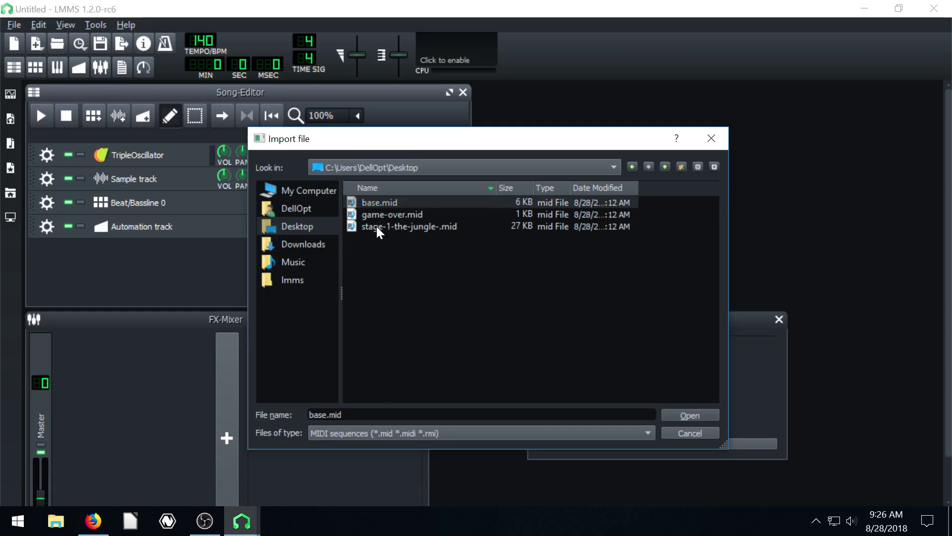
left_click(377, 227)
left_click(684, 415)
left_click(620, 285)
Step: Open the Written by Someone Else notes in the piano roll, move it aside, then close it
scroll(275, 259, "down", 2)
double_click(262, 239)
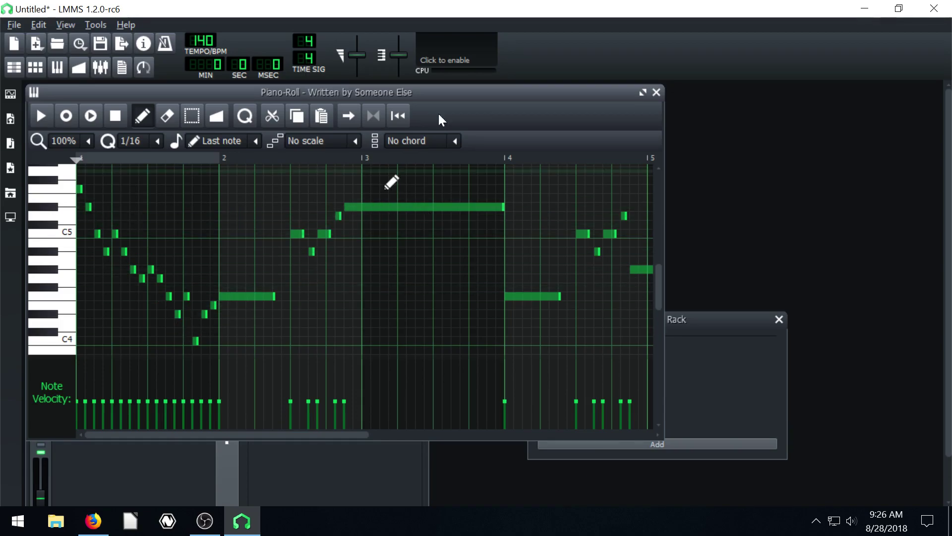
left_click_drag(450, 92, 530, 105)
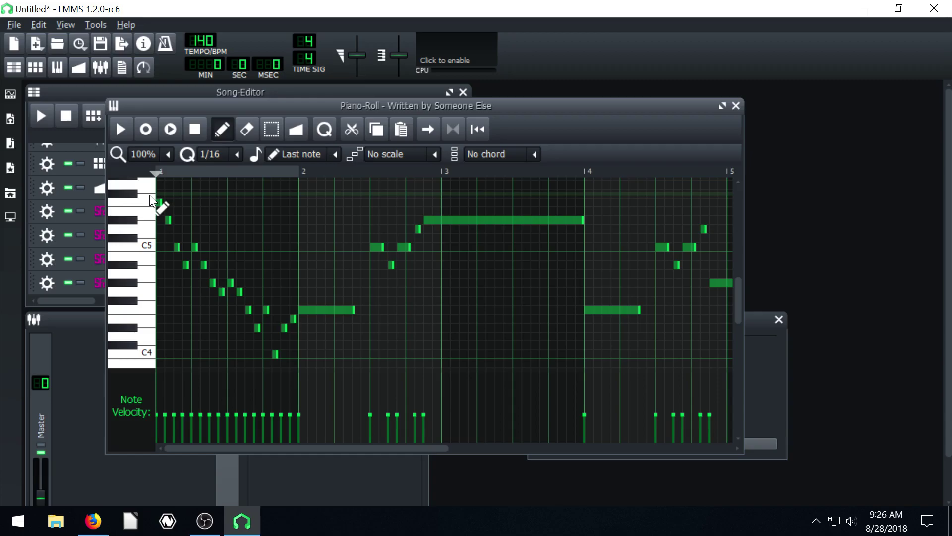
left_click(736, 105)
Step: Import game-over.mid from the Desktop and dismiss the missing-soundfont notice
left_click_drag(237, 93, 337, 124)
left_click(15, 24)
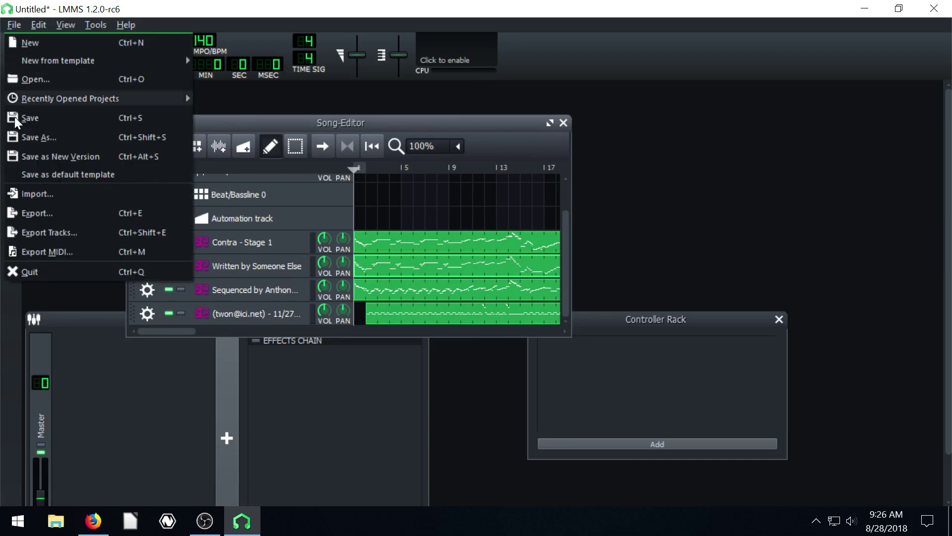
left_click(32, 199)
left_click(373, 203)
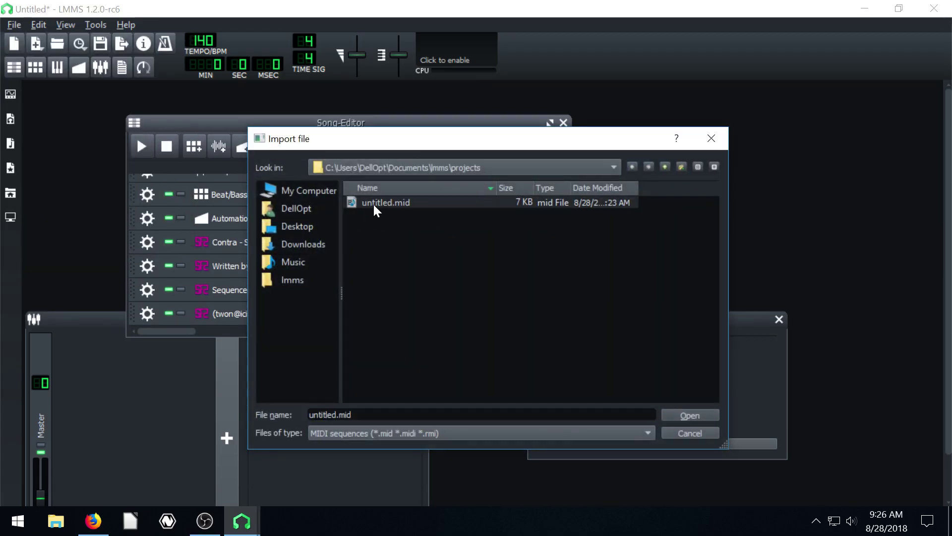
left_click(293, 261)
left_click(293, 278)
left_click(292, 227)
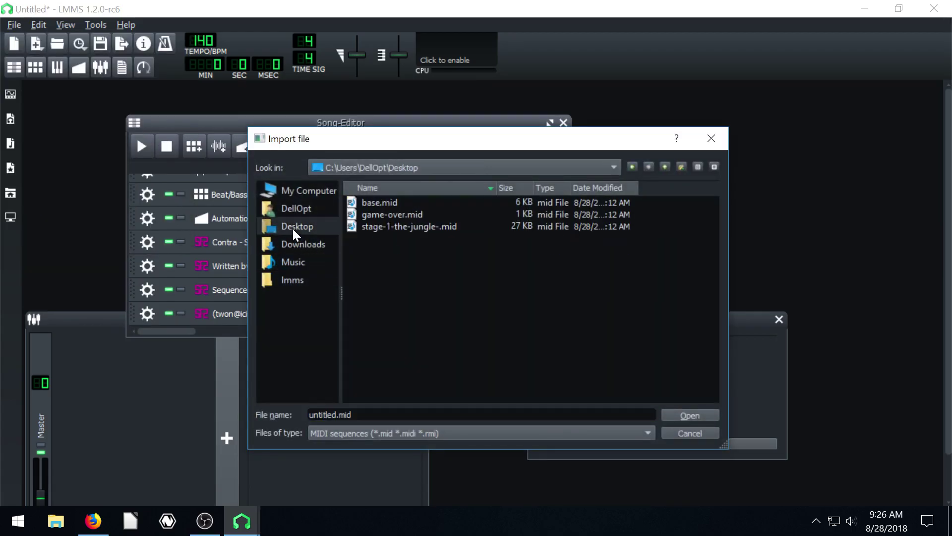
left_click(373, 203)
left_click(378, 216)
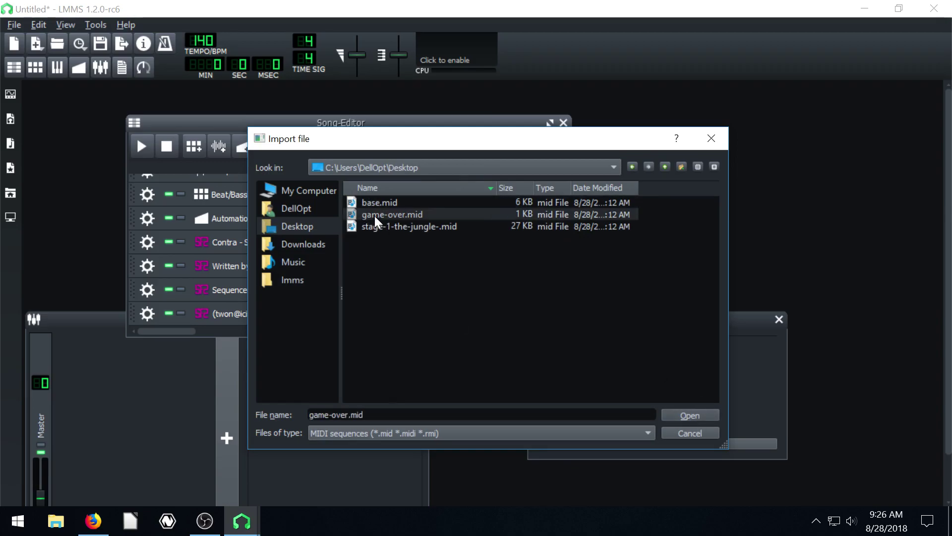
left_click(689, 416)
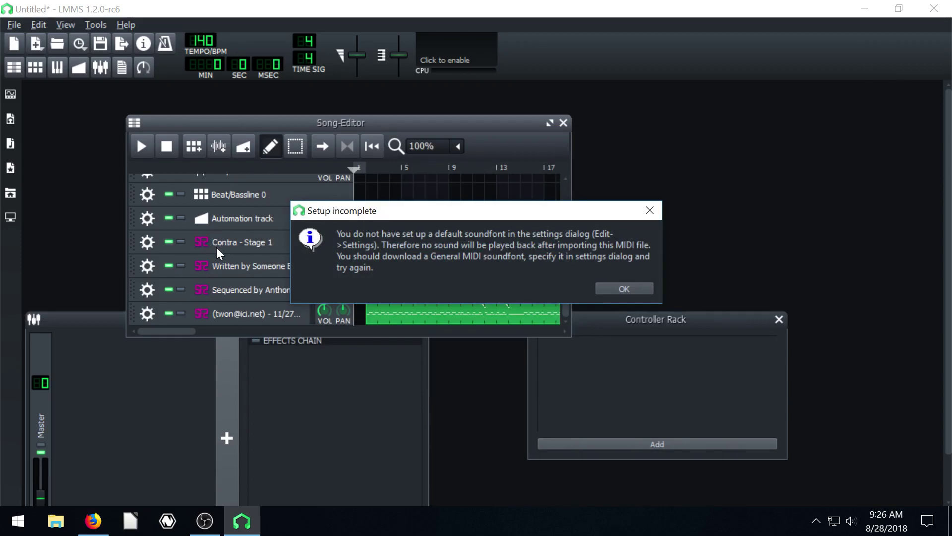
left_click(626, 289)
Step: Remove the four game-over tracks, Track 1 to Track 4, from the song
left_click_drag(564, 233, 566, 313)
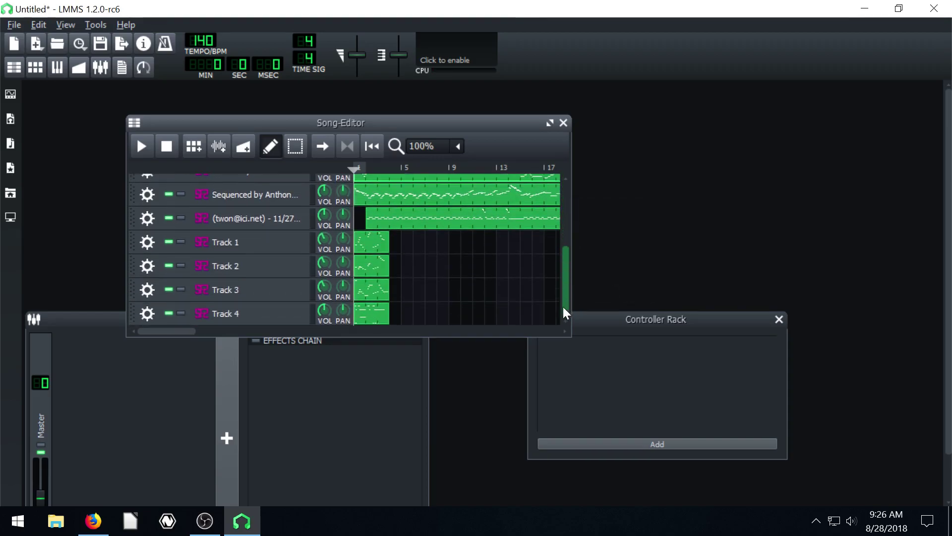
left_click(148, 245)
left_click(145, 279)
left_click(148, 270)
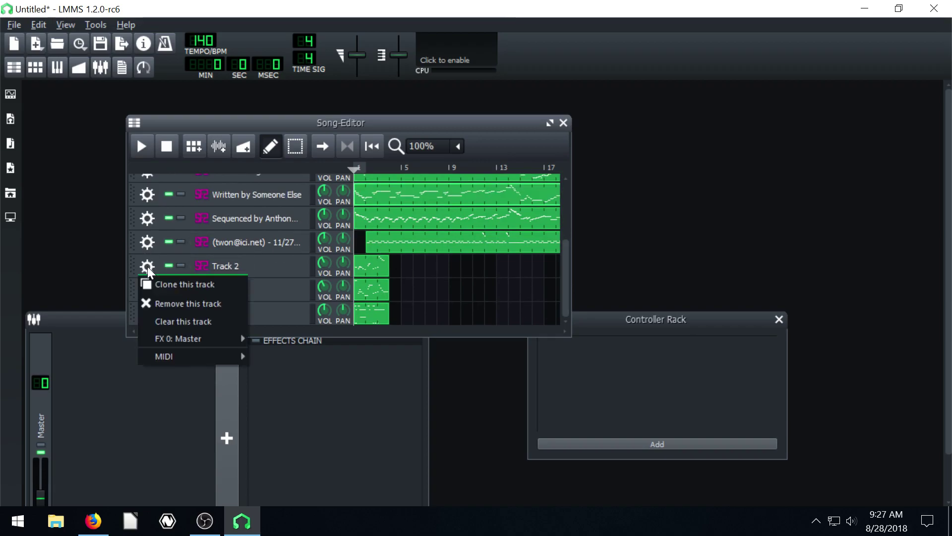
left_click(149, 304)
left_click(147, 289)
left_click(159, 326)
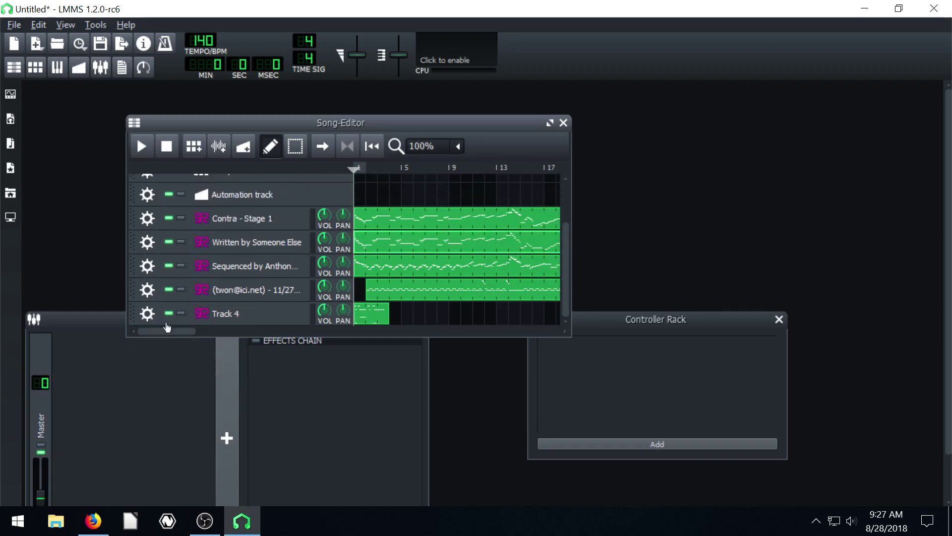
left_click(146, 313)
left_click(186, 350)
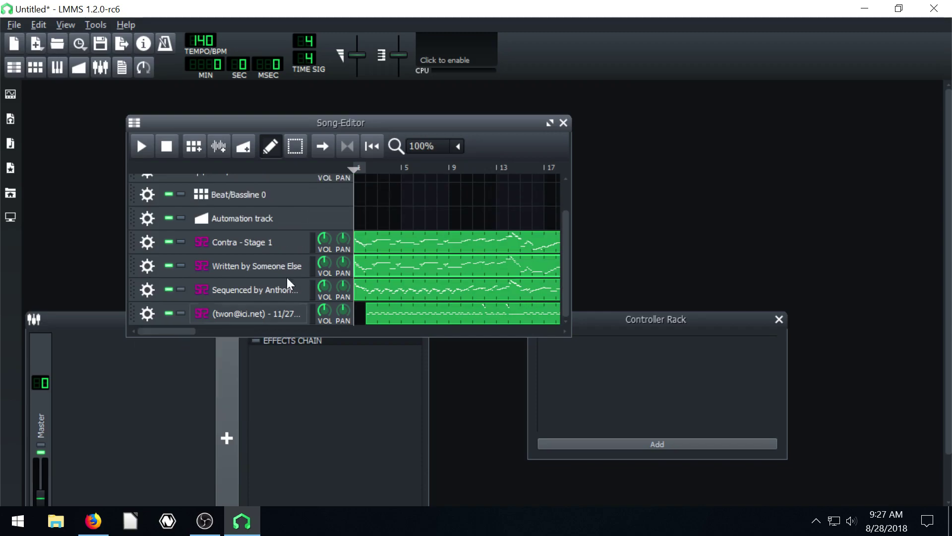
Step: Play and stop the song, then open and close the Contra - Stage 1 instrument window
left_click(144, 149)
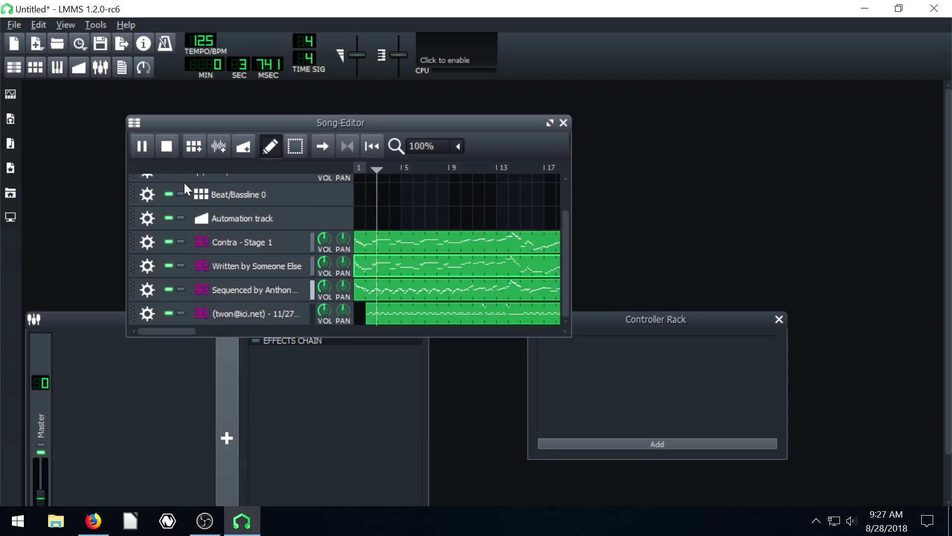
left_click(166, 146)
left_click(212, 243)
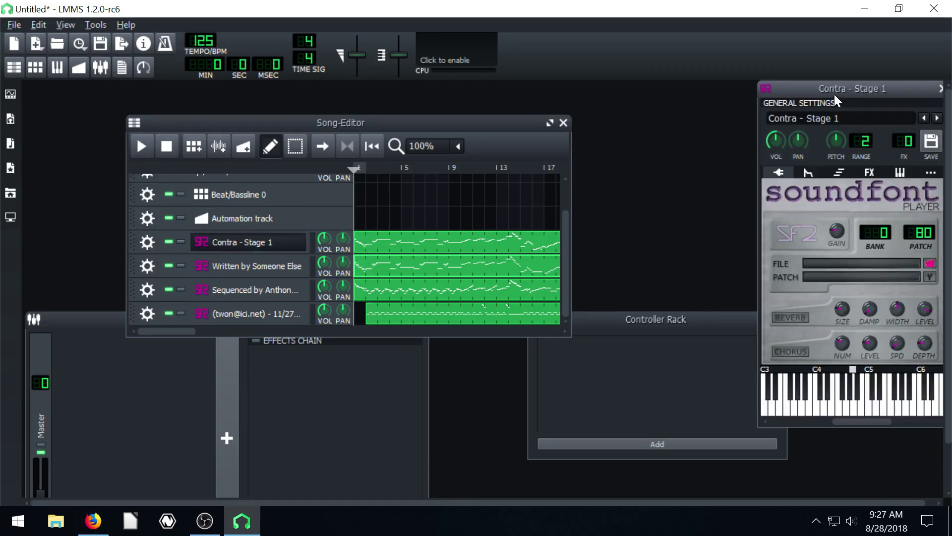
left_click_drag(832, 93, 652, 94)
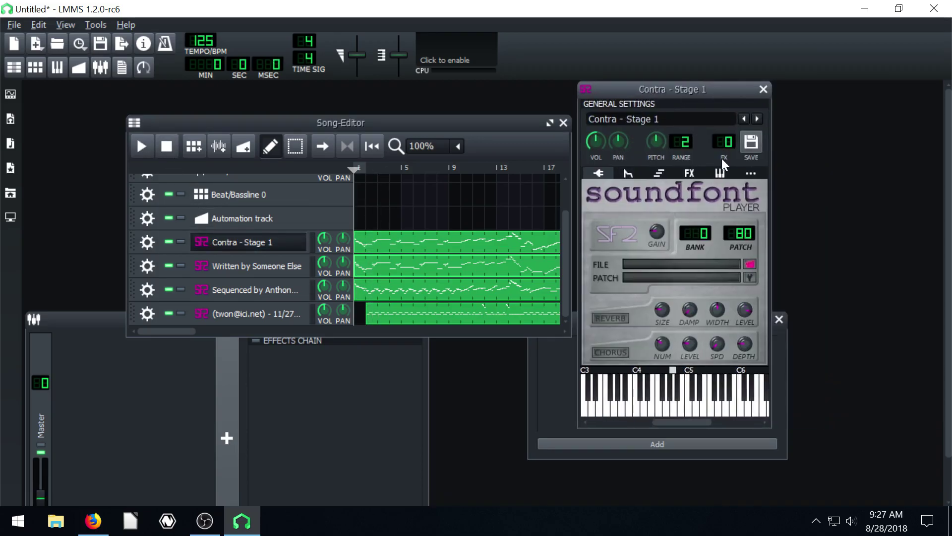
left_click(763, 90)
left_click_drag(381, 122, 409, 122)
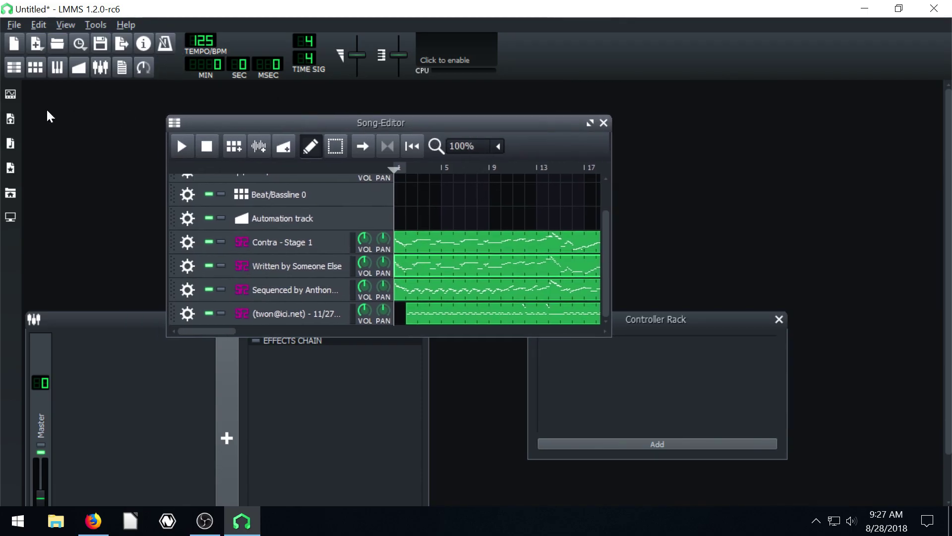
Step: Replace the Contra - Stage 1 instrument with BitInvader and play it back briefly
left_click(10, 94)
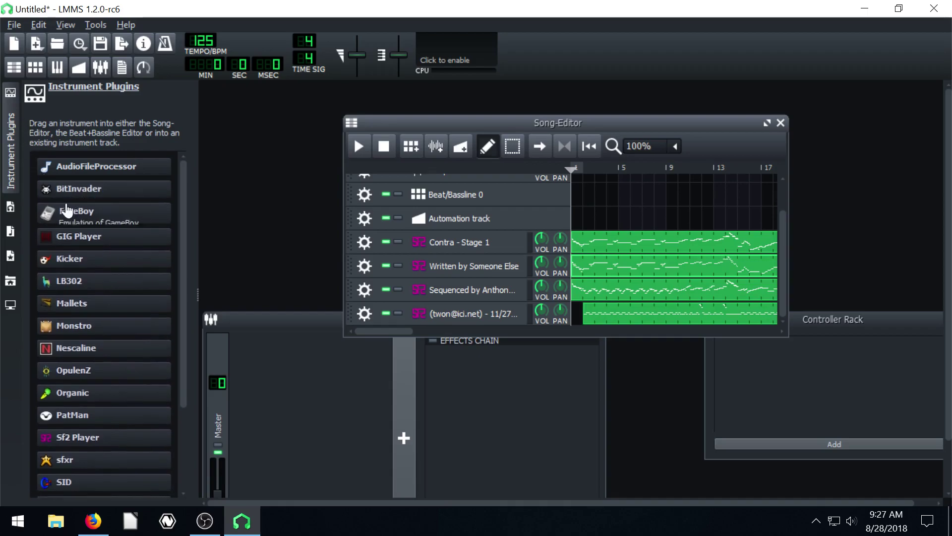
left_click_drag(56, 205, 443, 242)
left_click(359, 147)
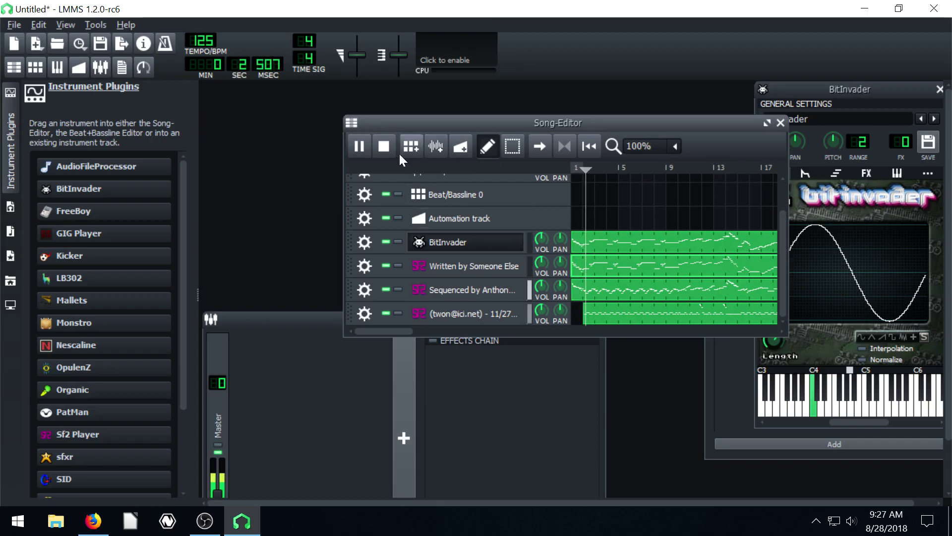
left_click(383, 146)
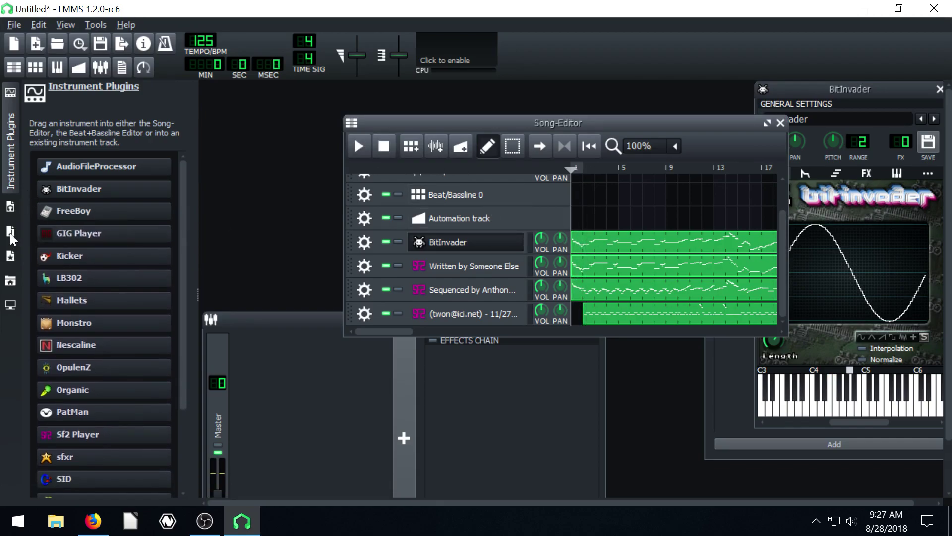
Step: Load the ZynAddSubFX 0001-Sine Pad preset onto the BitInvader track
left_click(10, 232)
left_click(10, 253)
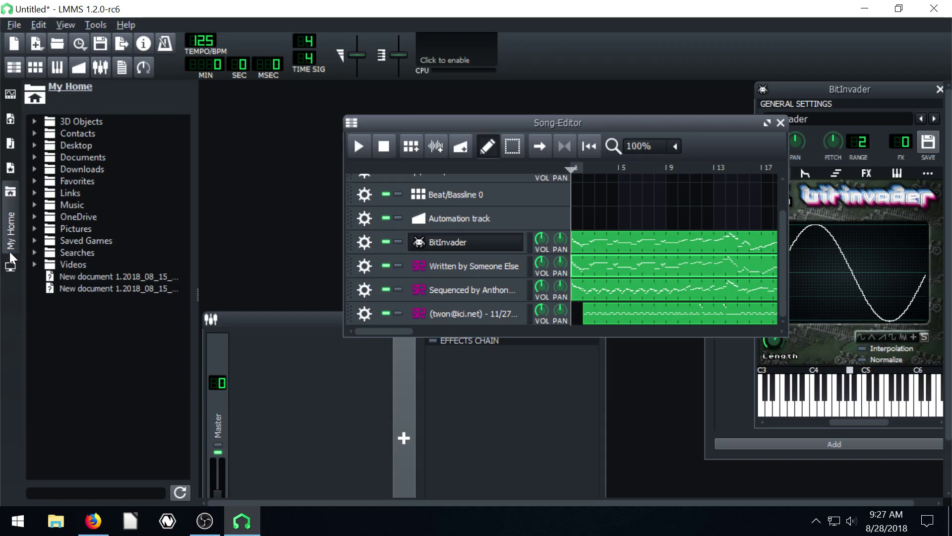
left_click(9, 168)
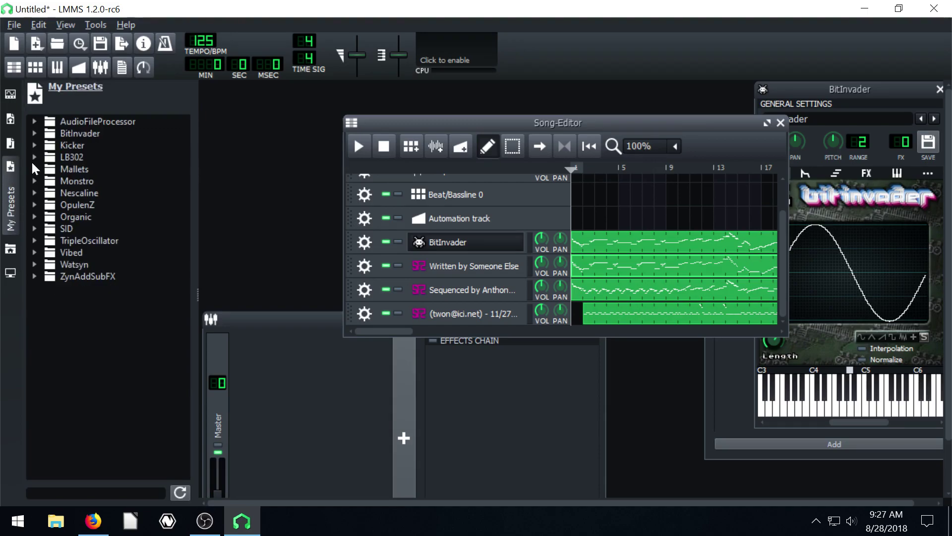
left_click(35, 276)
scroll(111, 308, "down", 4)
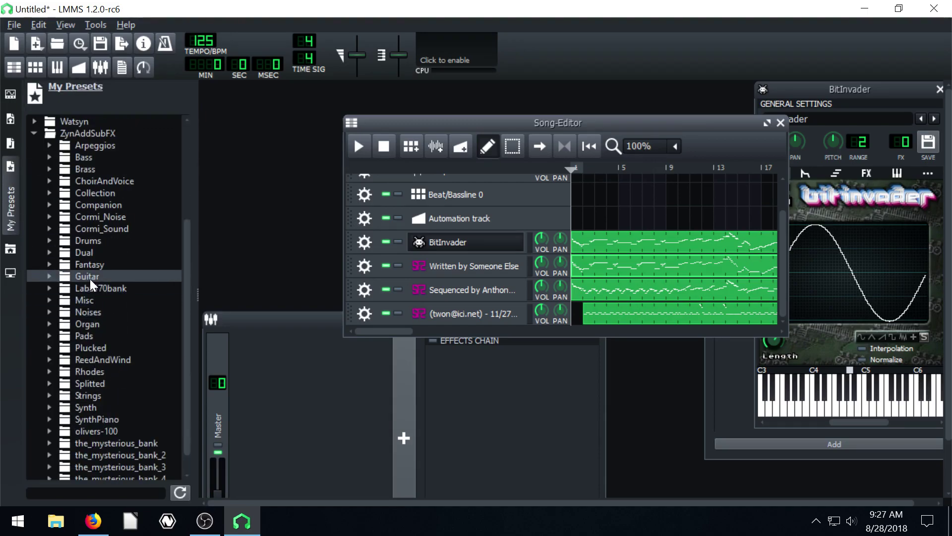
left_click(48, 335)
scroll(115, 335, "down", 4)
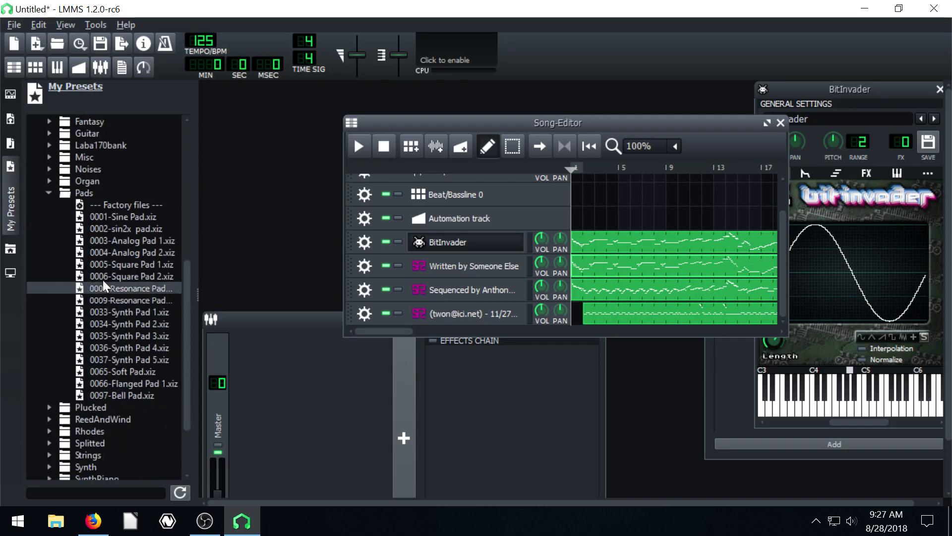
left_click(109, 220)
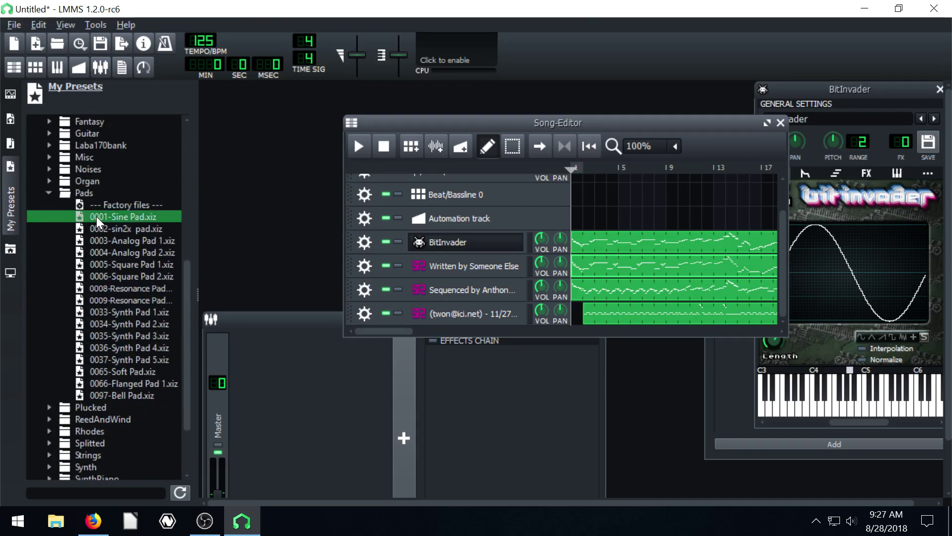
left_click_drag(460, 250, 459, 250)
Step: Load Analog Pad 1 onto the Written by Someone Else track and bring the Song-Editor forward
left_click_drag(124, 242, 473, 314)
left_click(119, 299)
left_click(634, 126)
double_click(632, 121)
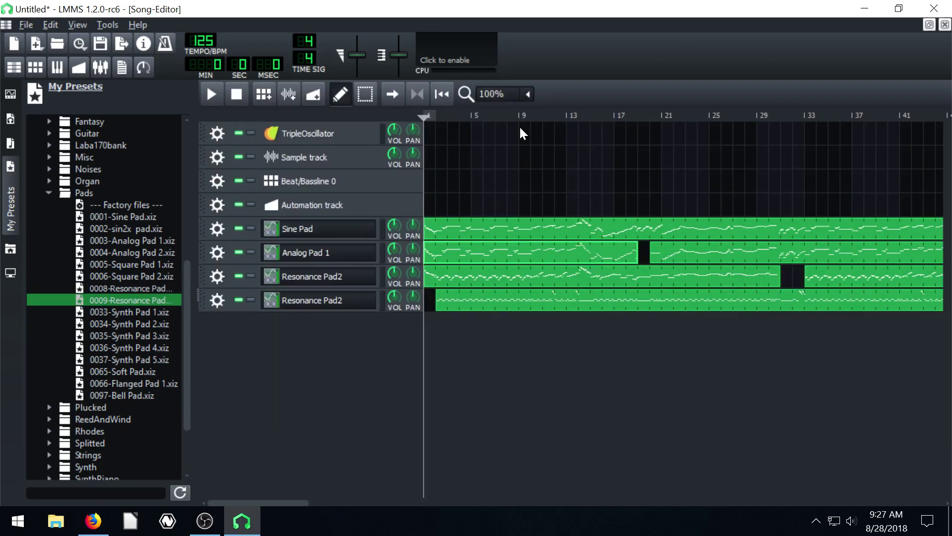
left_click(931, 25)
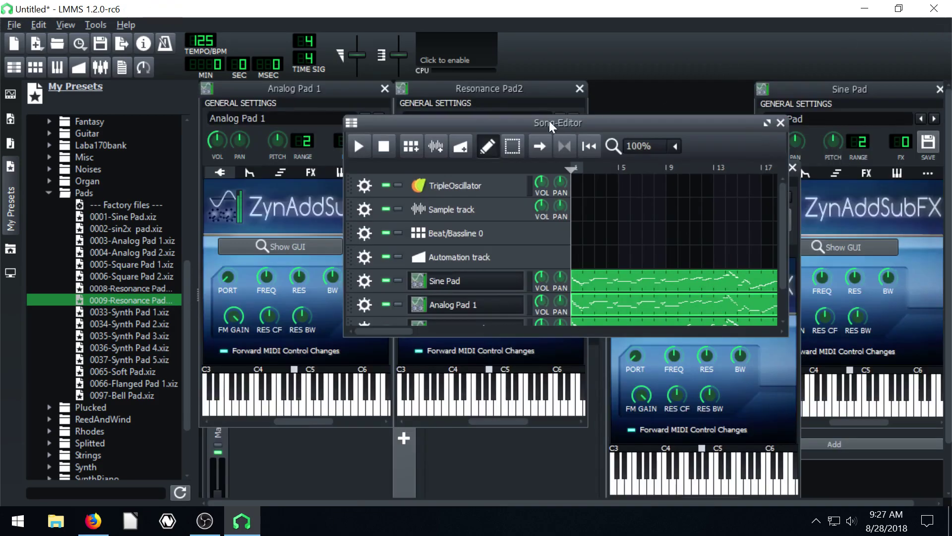
Step: Close the Analog Pad 1, Sine Pad and both Resonance Pad2 instrument windows
left_click(385, 89)
left_click(579, 89)
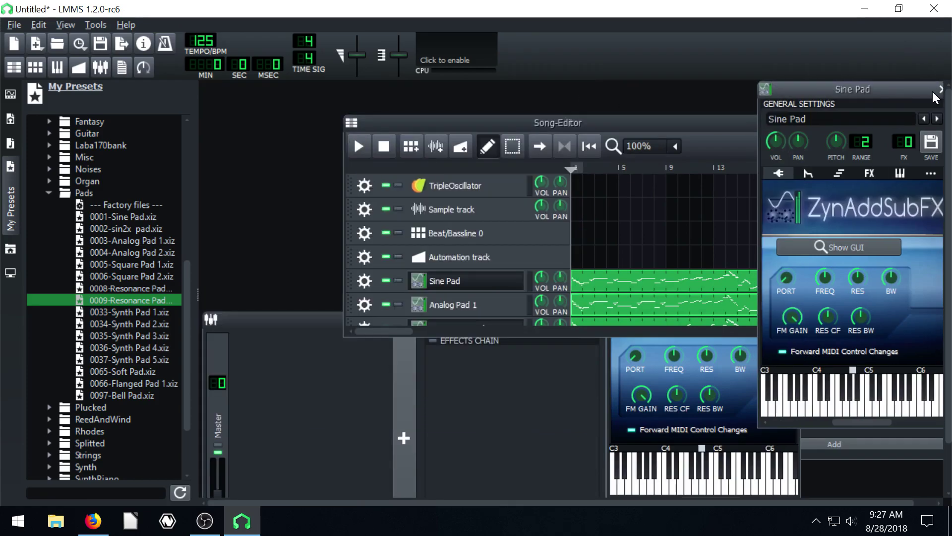
left_click(941, 89)
left_click(781, 356)
left_click(792, 167)
Step: Enlarge the Song-Editor and play the song, soloing Sine Pad then Analog Pad 1
left_click(353, 147)
left_click_drag(436, 123, 359, 108)
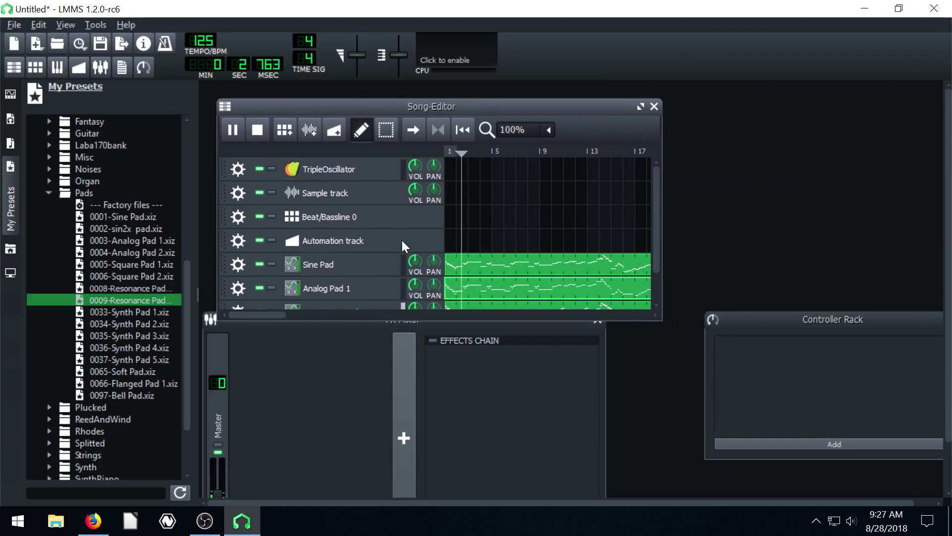
left_click_drag(380, 319, 380, 381)
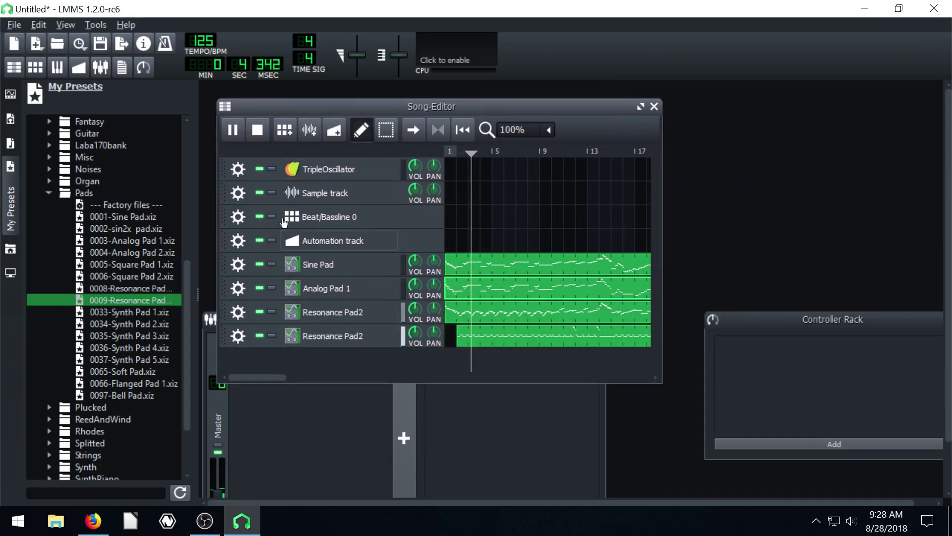
left_click(258, 130)
left_click(233, 130)
left_click(272, 264)
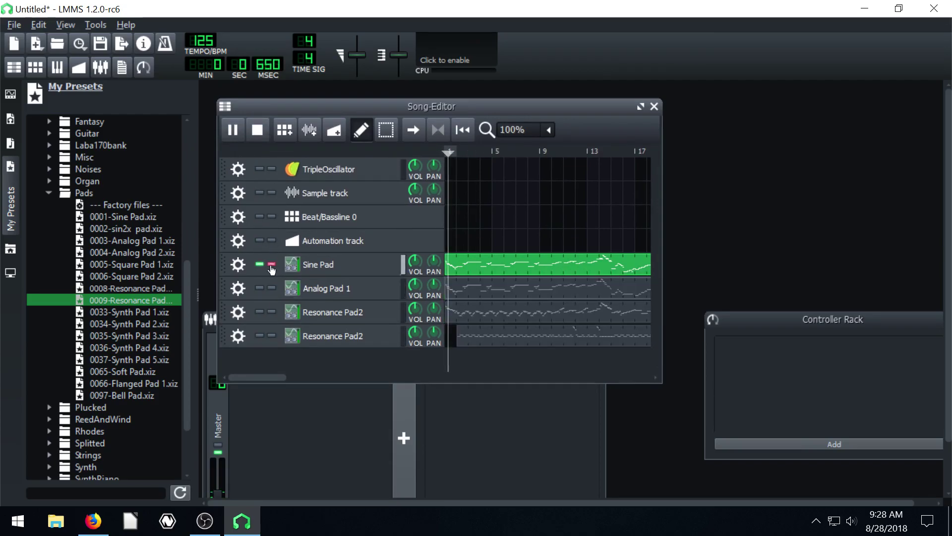
left_click(272, 288)
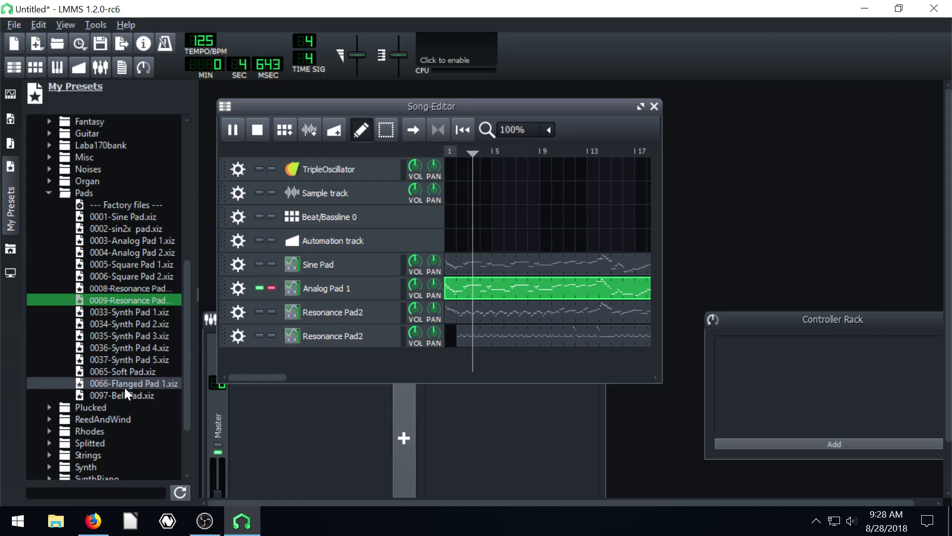
Step: Load Soft Pad onto both Resonance Pad2 tracks, unsolo Analog Pad 1 and rewind to bar 1
left_click(116, 373)
left_click_drag(116, 373, 317, 317)
left_click_drag(123, 375, 318, 335)
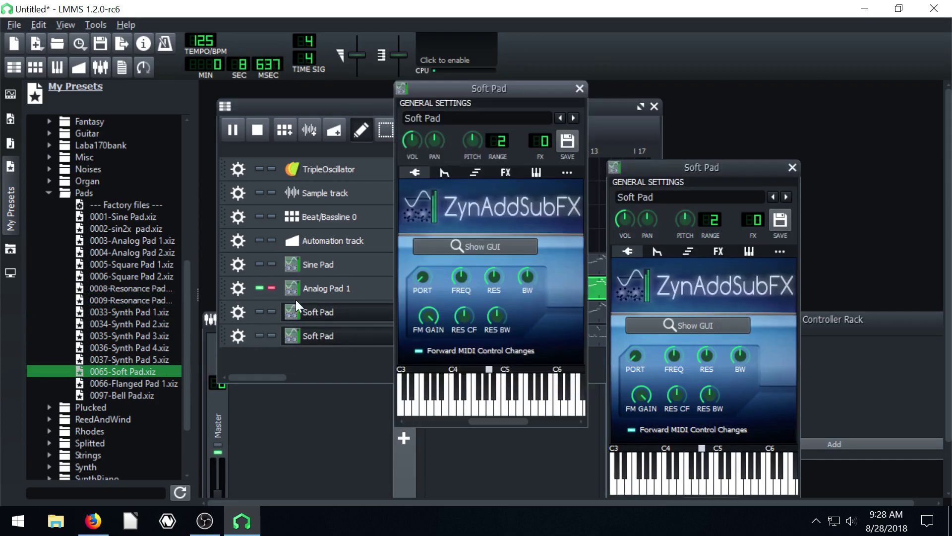
left_click(271, 287)
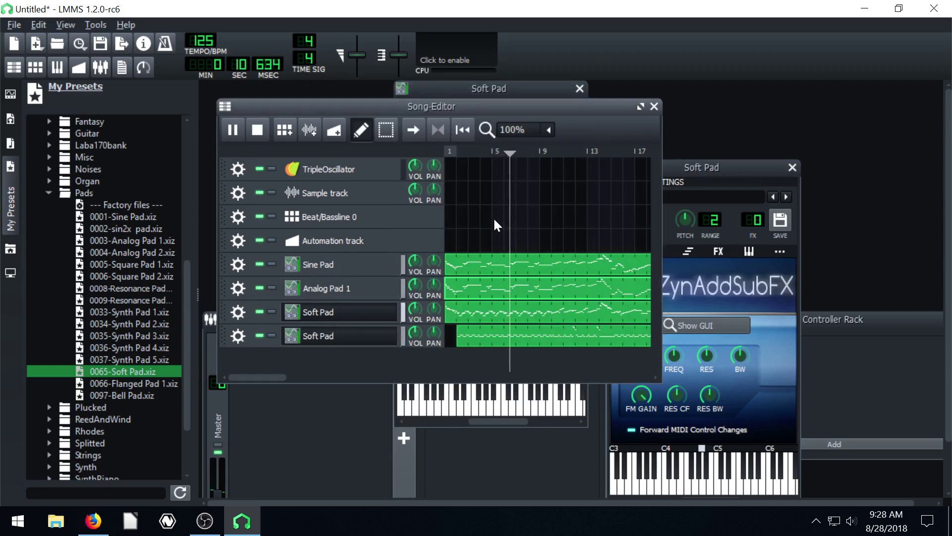
left_click_drag(513, 152, 349, 155)
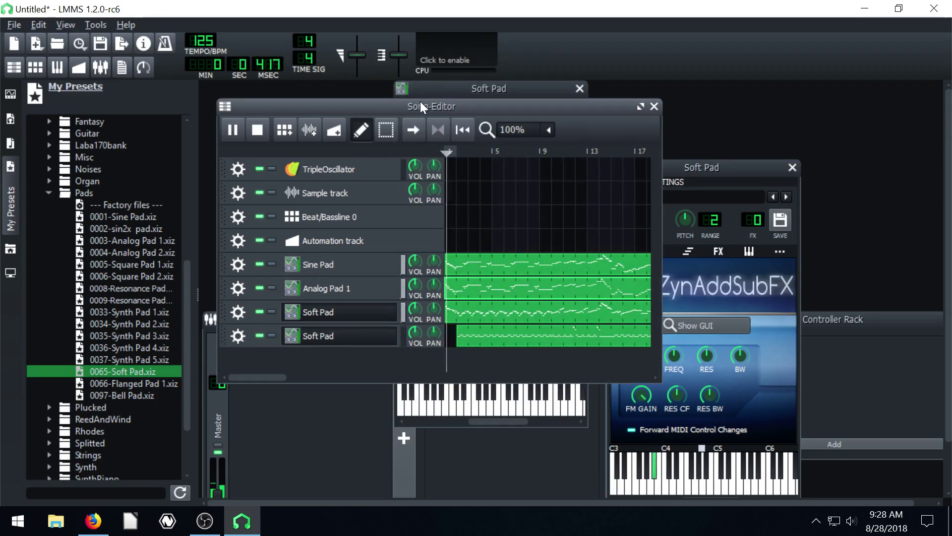
left_click_drag(421, 102, 499, 100)
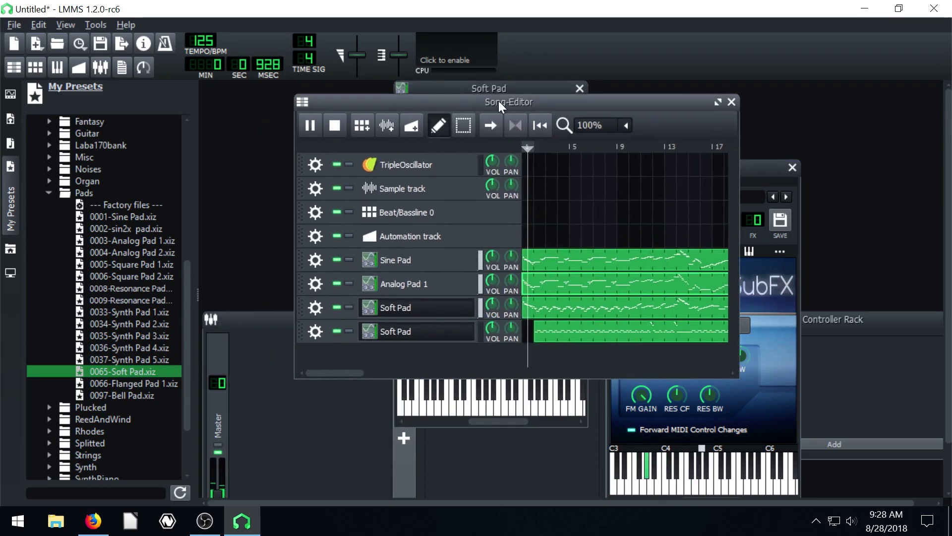
Step: Load Analog Pad 2 onto the Sine Pad and first Soft Pad tracks, Synth Pad 2 onto the other
left_click(131, 278)
left_click(106, 254)
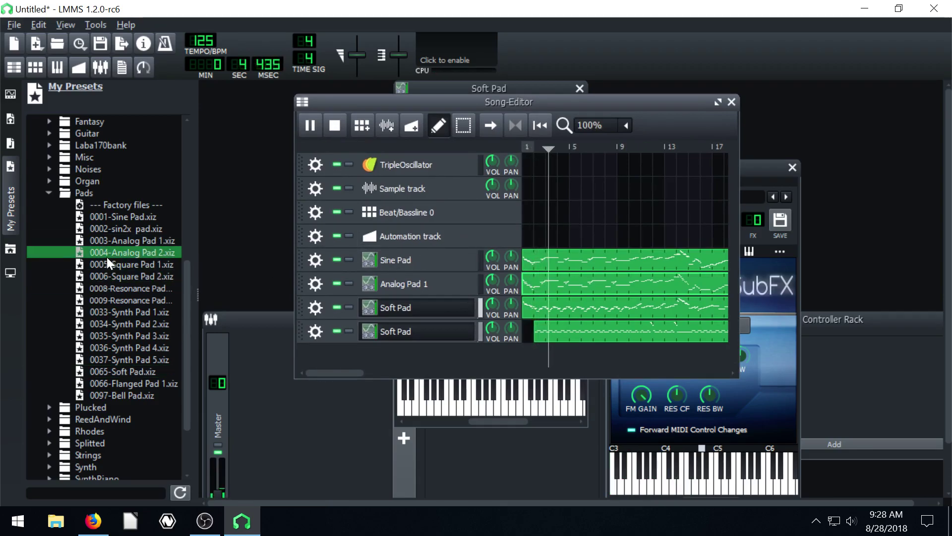
left_click_drag(106, 255, 399, 266)
left_click_drag(124, 251, 400, 308)
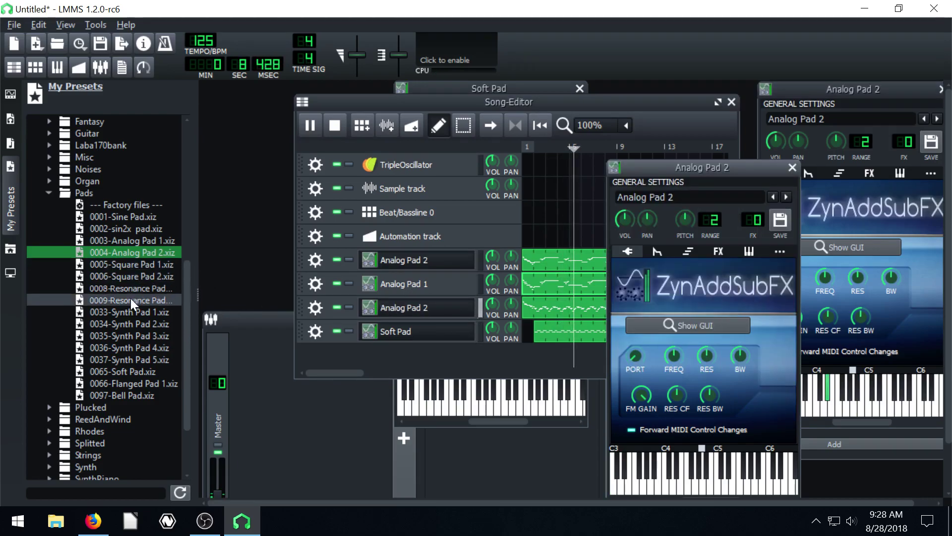
left_click_drag(119, 323, 402, 332)
Step: Delete the Synth Pad 2 track and stop playback at the start
left_click_drag(511, 89, 762, 197)
left_click(315, 331)
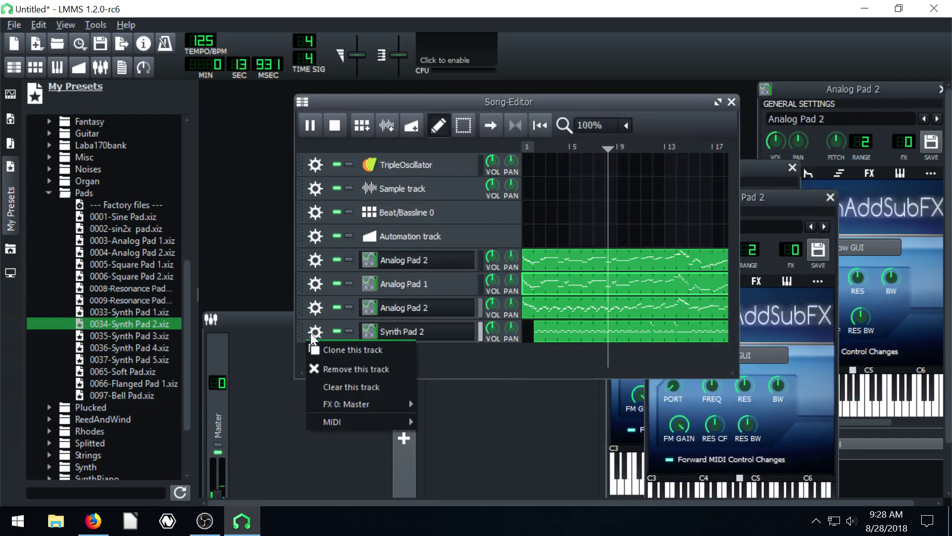
left_click(334, 366)
left_click_drag(527, 100, 437, 115)
left_click(246, 139)
Step: In two Analog Pad 2 patterns, raise one note, then lower and shorten a long note
double_click(496, 319)
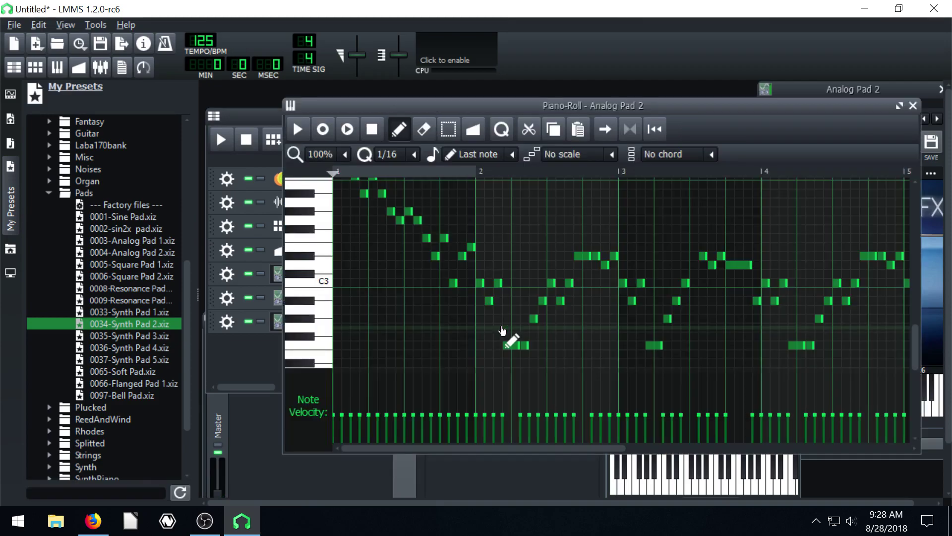
left_click_drag(574, 255, 578, 319)
left_click(914, 106)
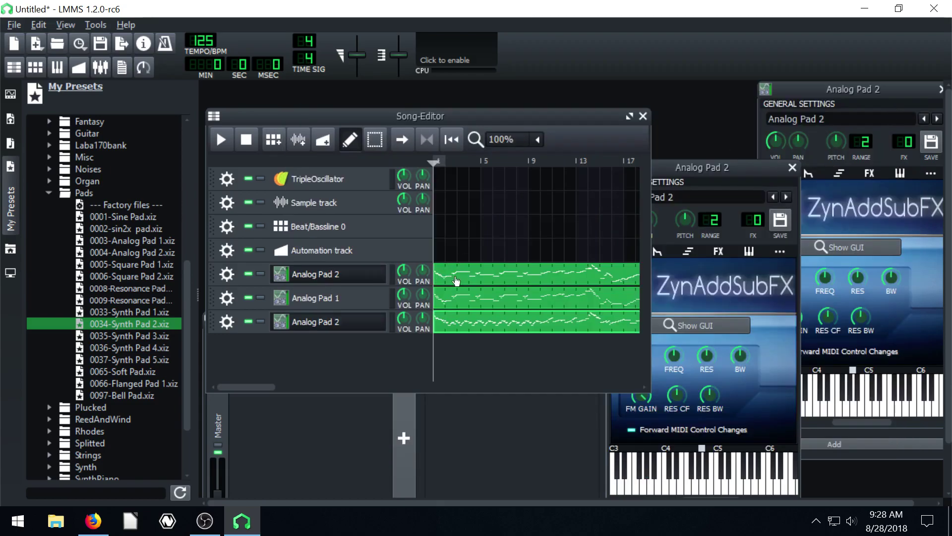
double_click(459, 283)
left_click_drag(628, 219, 629, 263)
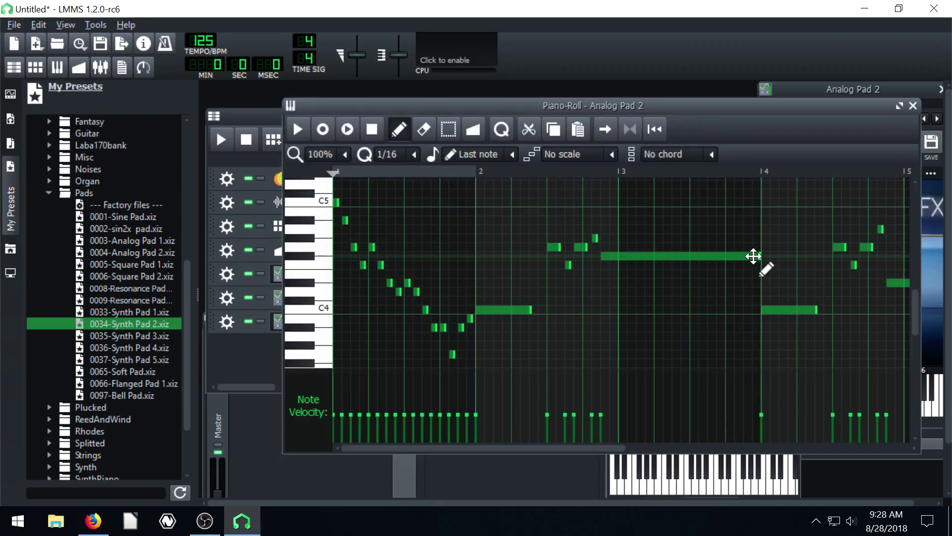
left_click_drag(760, 256, 679, 257)
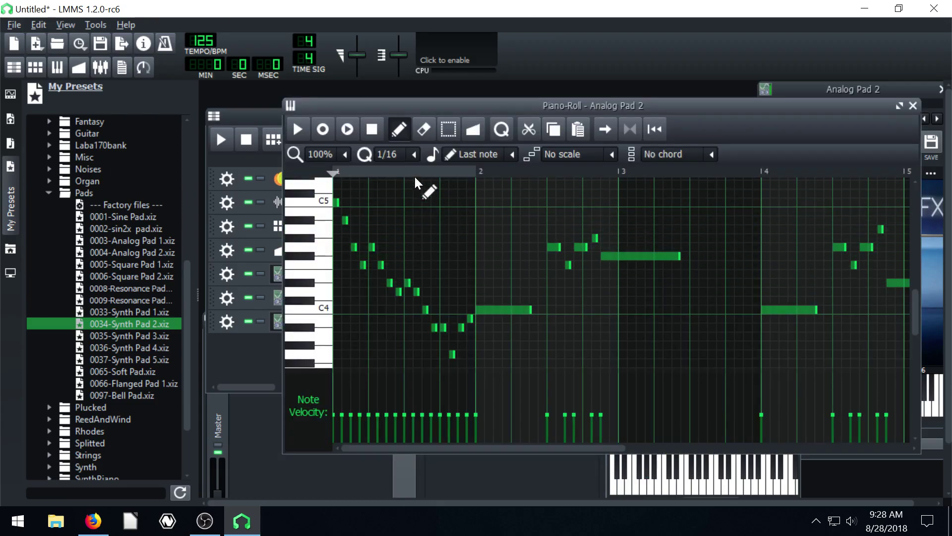
Step: Select about a dozen notes in the middle bars, shift them higher, and close the piano roll
left_click(455, 132)
left_click_drag(434, 206, 680, 363)
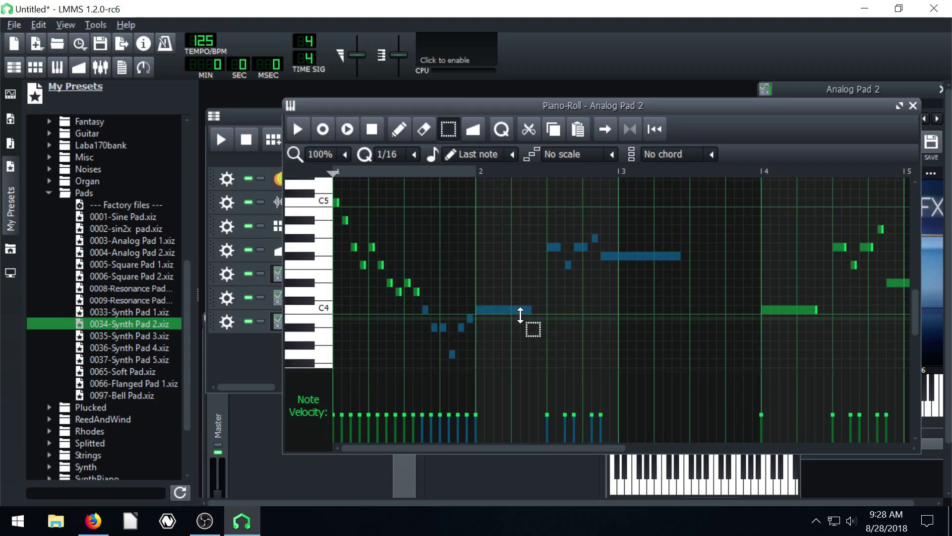
left_click(399, 129)
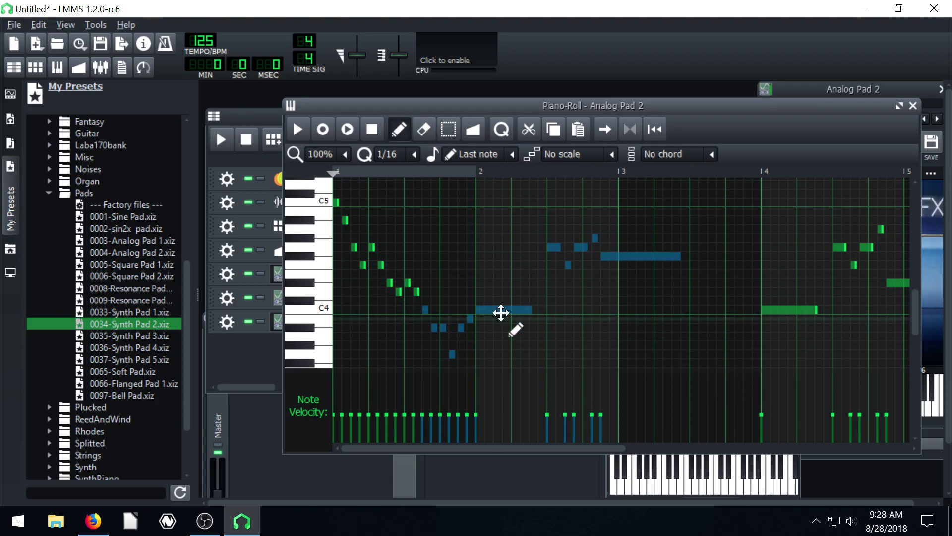
left_click_drag(499, 310, 496, 254)
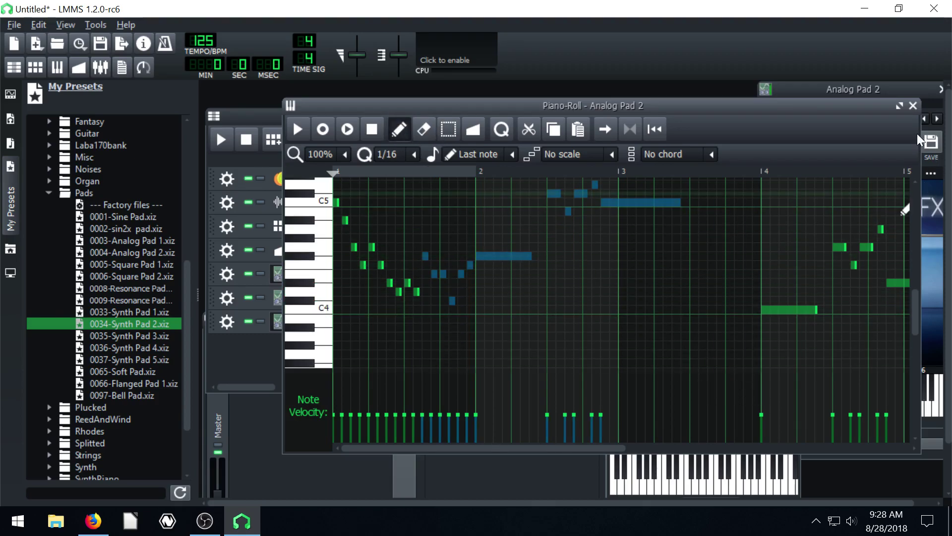
left_click(913, 106)
Step: Open and close the Beat/Bassline 0 editor, reposition the Song-Editor, and open then dismiss the File menu
left_click(422, 124)
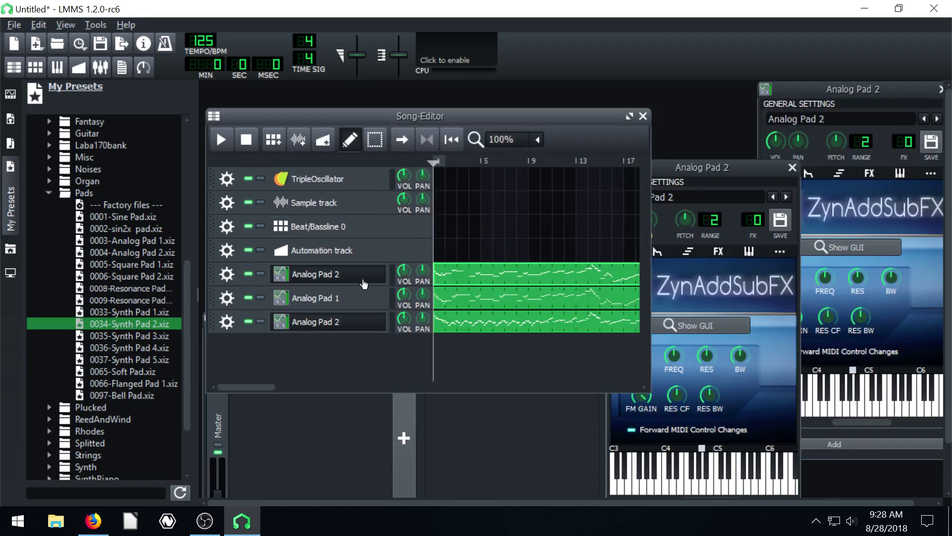
left_click(303, 229)
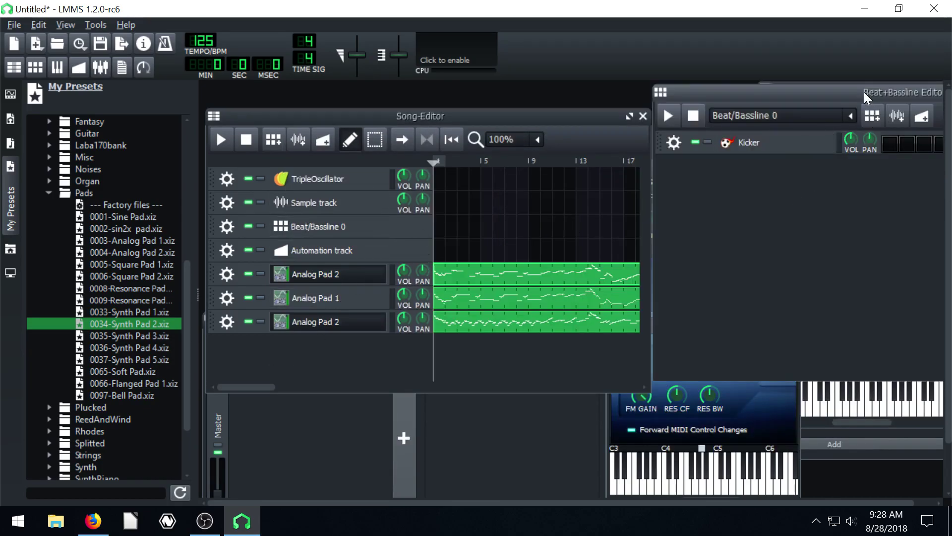
left_click(866, 112)
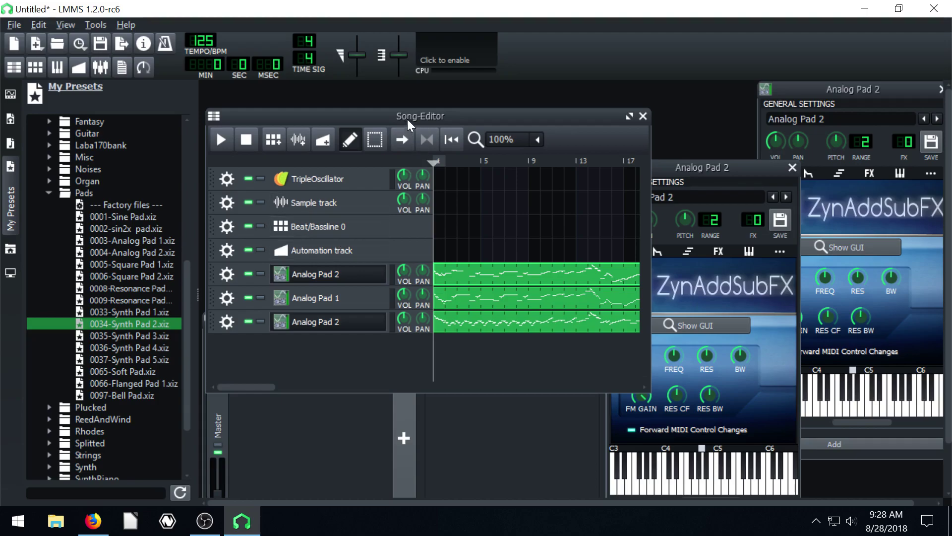
mouse_move(406, 118)
left_mouse_down()
mouse_move(432, 111)
mouse_move(425, 115)
left_mouse_up()
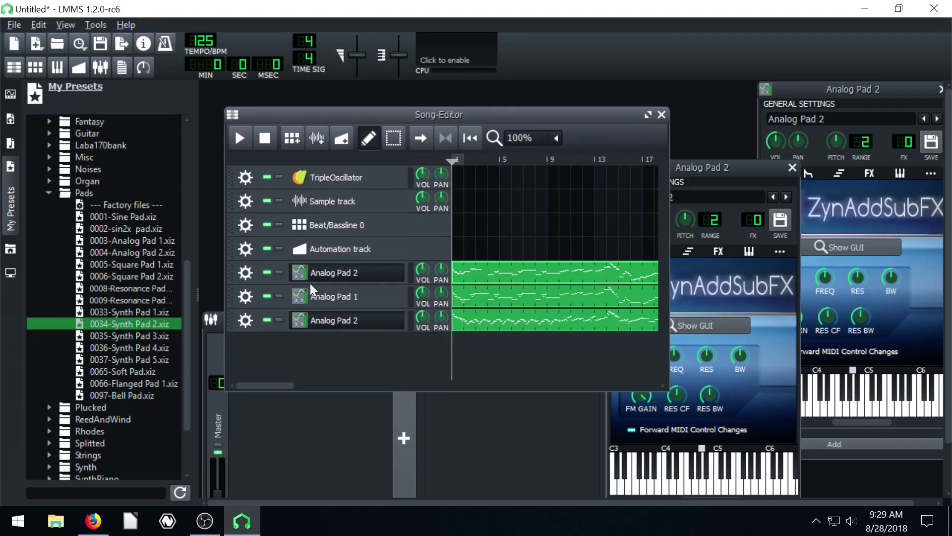
left_click(13, 26)
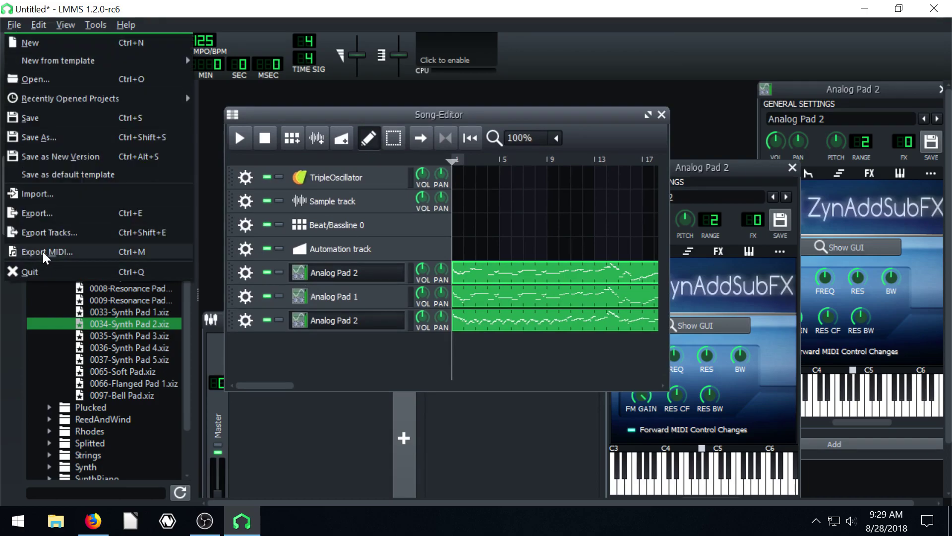
left_click(545, 361)
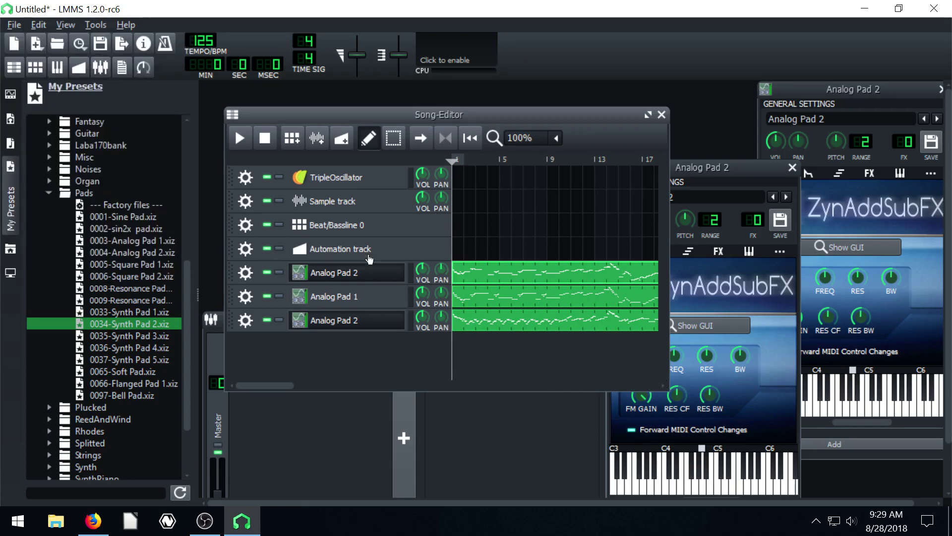
left_click_drag(371, 118, 365, 117)
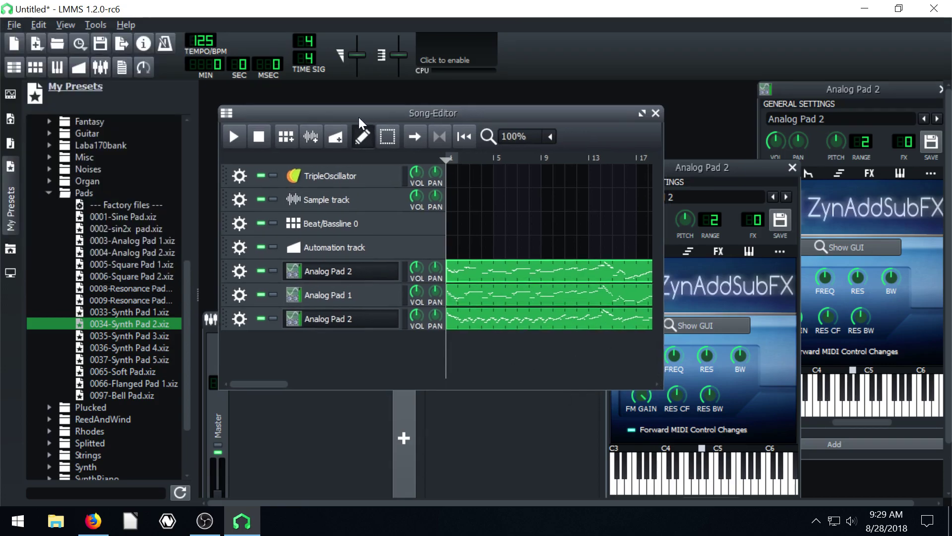
Step: Import base.mid from the Desktop and dismiss the soundfont setup warning
left_click(14, 24)
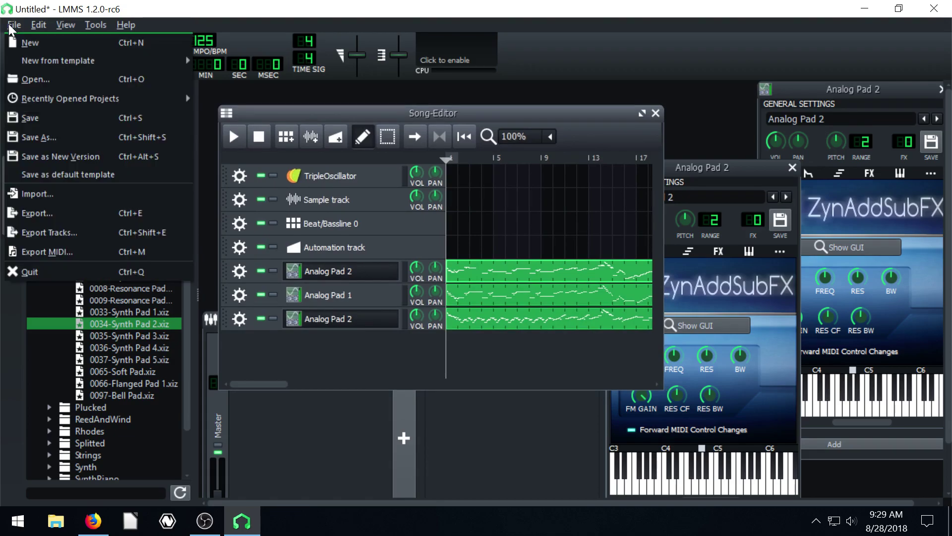
left_click(34, 195)
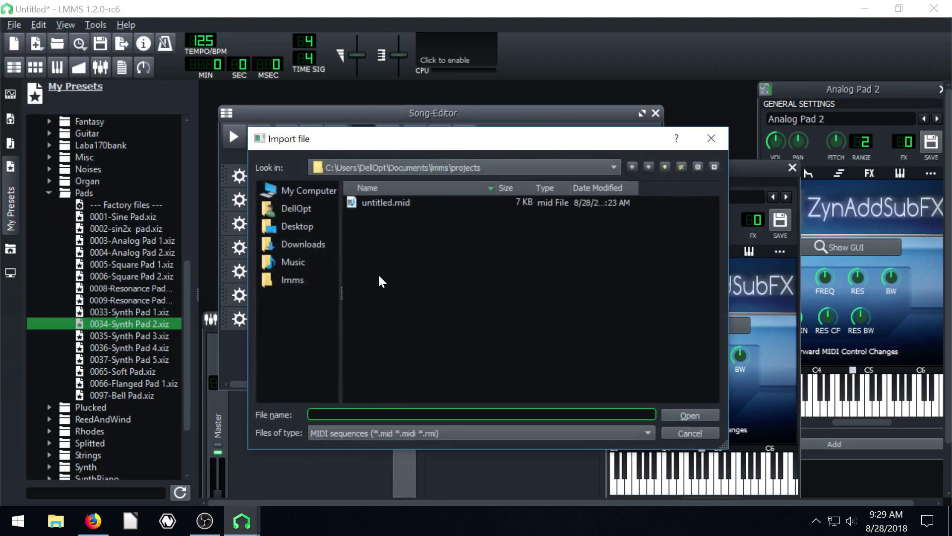
left_click(291, 226)
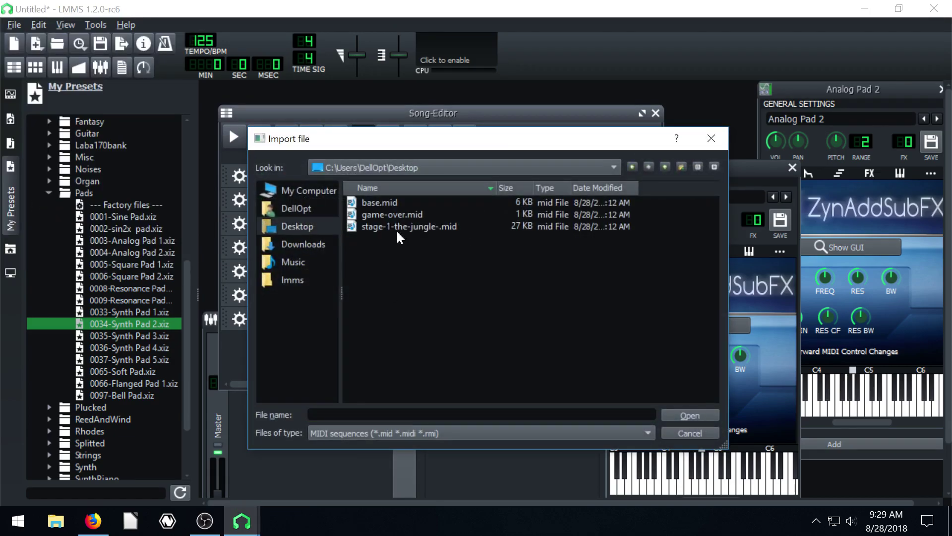
left_click(375, 215)
left_click(370, 202)
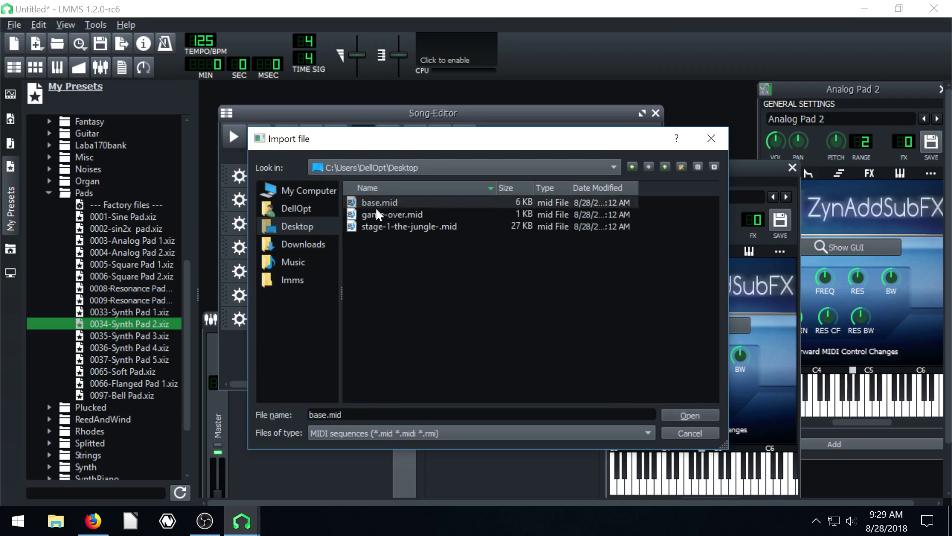
left_click(689, 414)
left_click(618, 289)
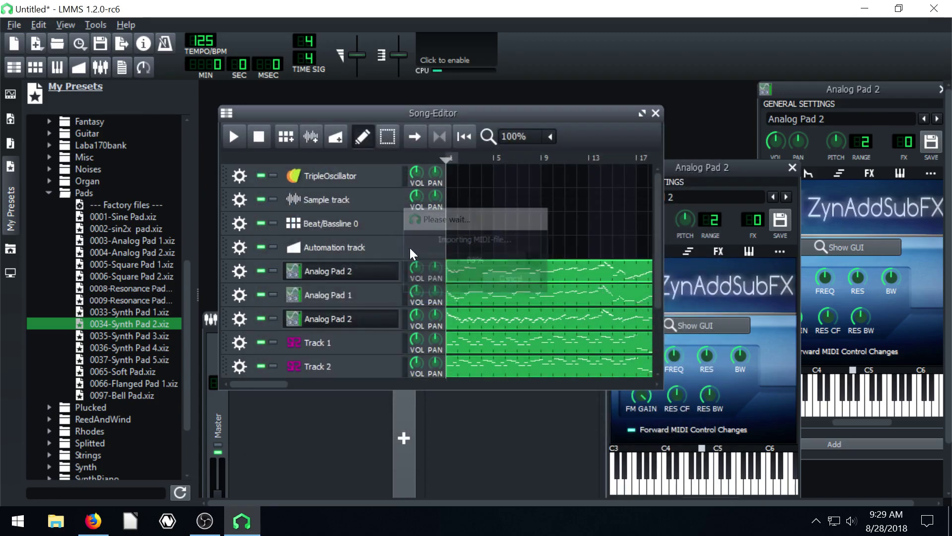
Step: Play and stop the song with the new base.mid tracks at 300 BPM
scroll(375, 259, "down", 6)
scroll(358, 222, "up", 4)
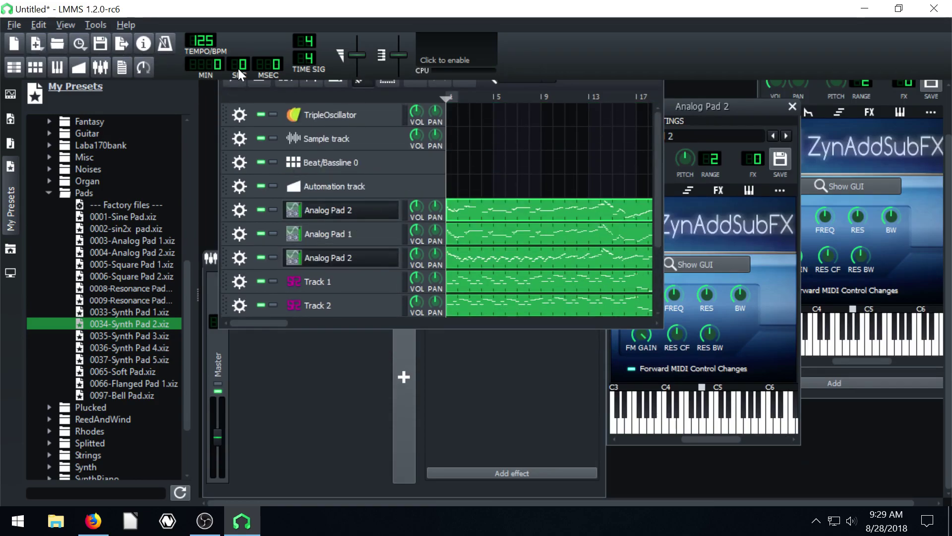
scroll(269, 99, "up", 3)
left_click(234, 137)
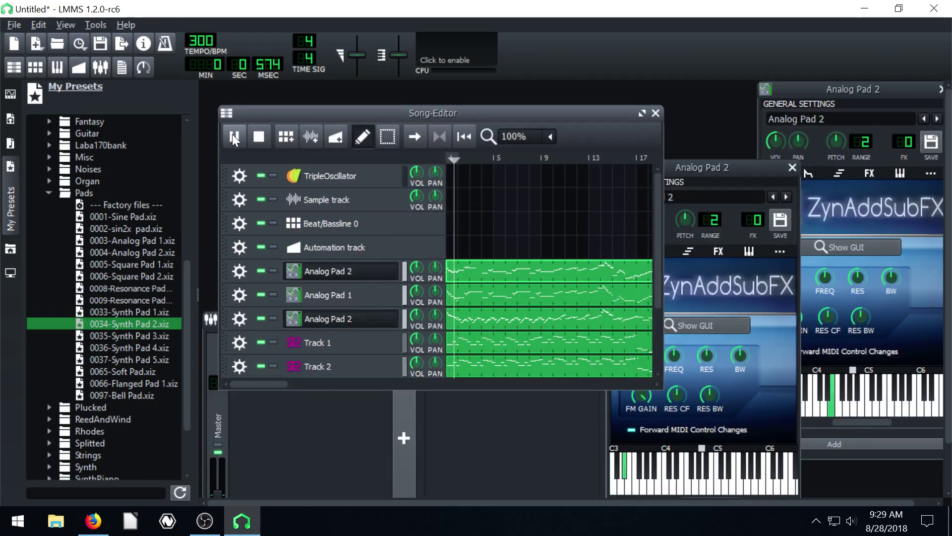
left_click(260, 136)
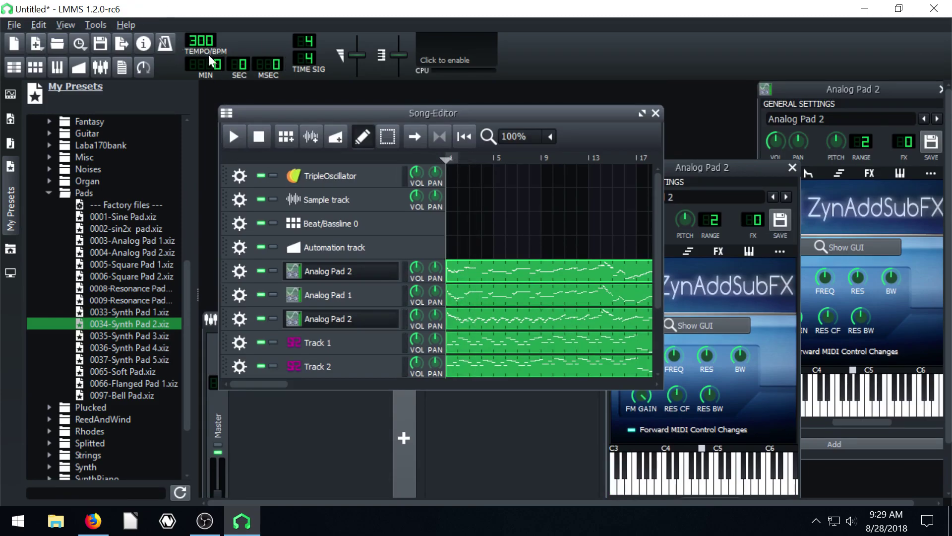
scroll(349, 303, "down", 2)
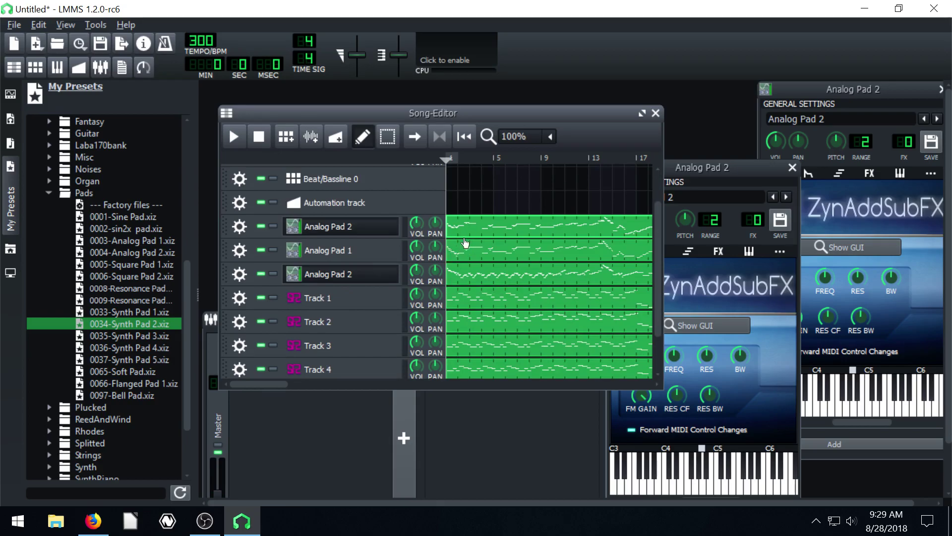